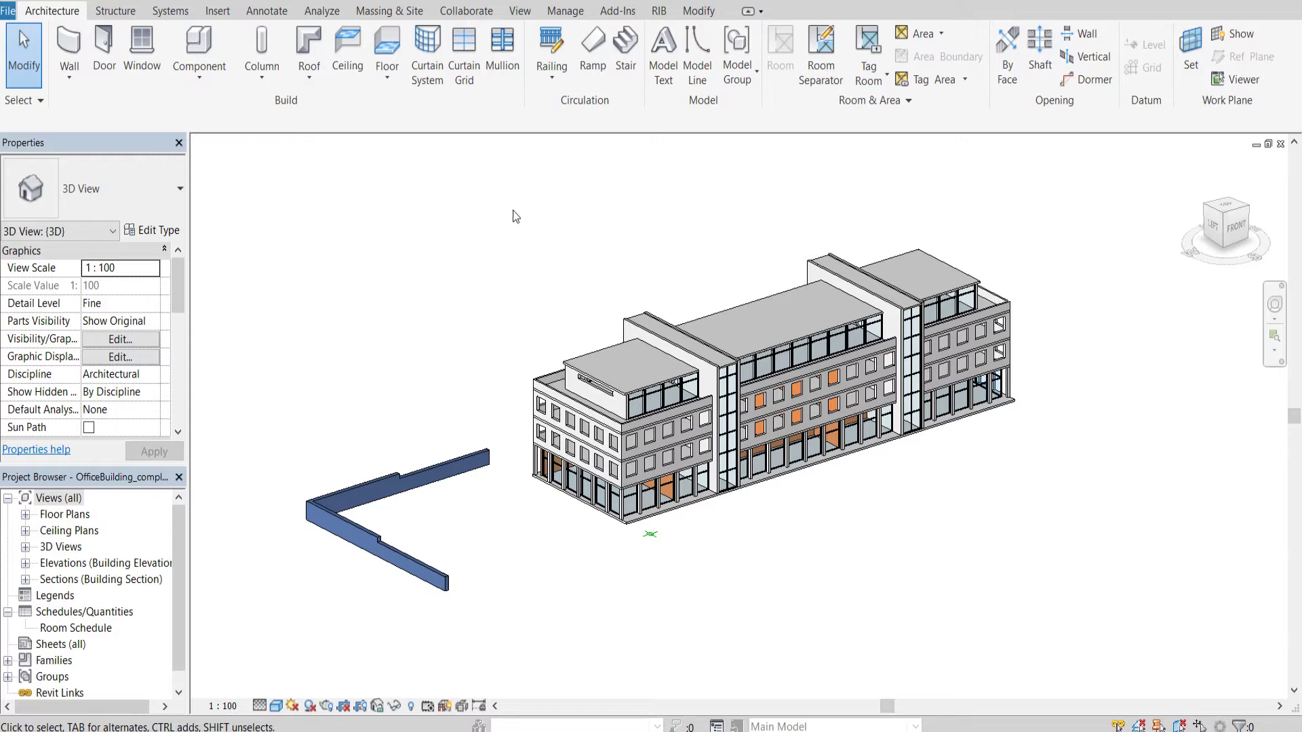
Step: Open the RIB CPI Export settings for the office building, then abort without exporting
{"action": "left_click", "coordinate": [659, 15]}
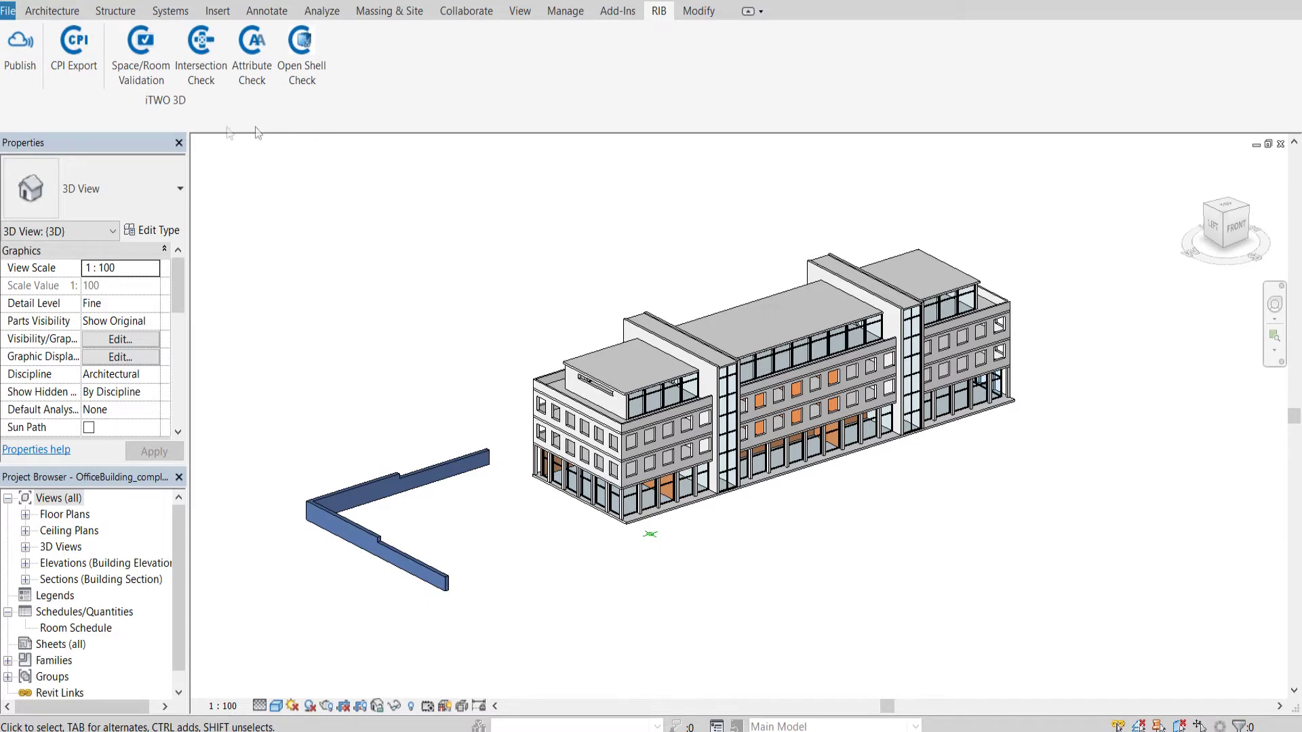
{"action": "left_click", "coordinate": [70, 76]}
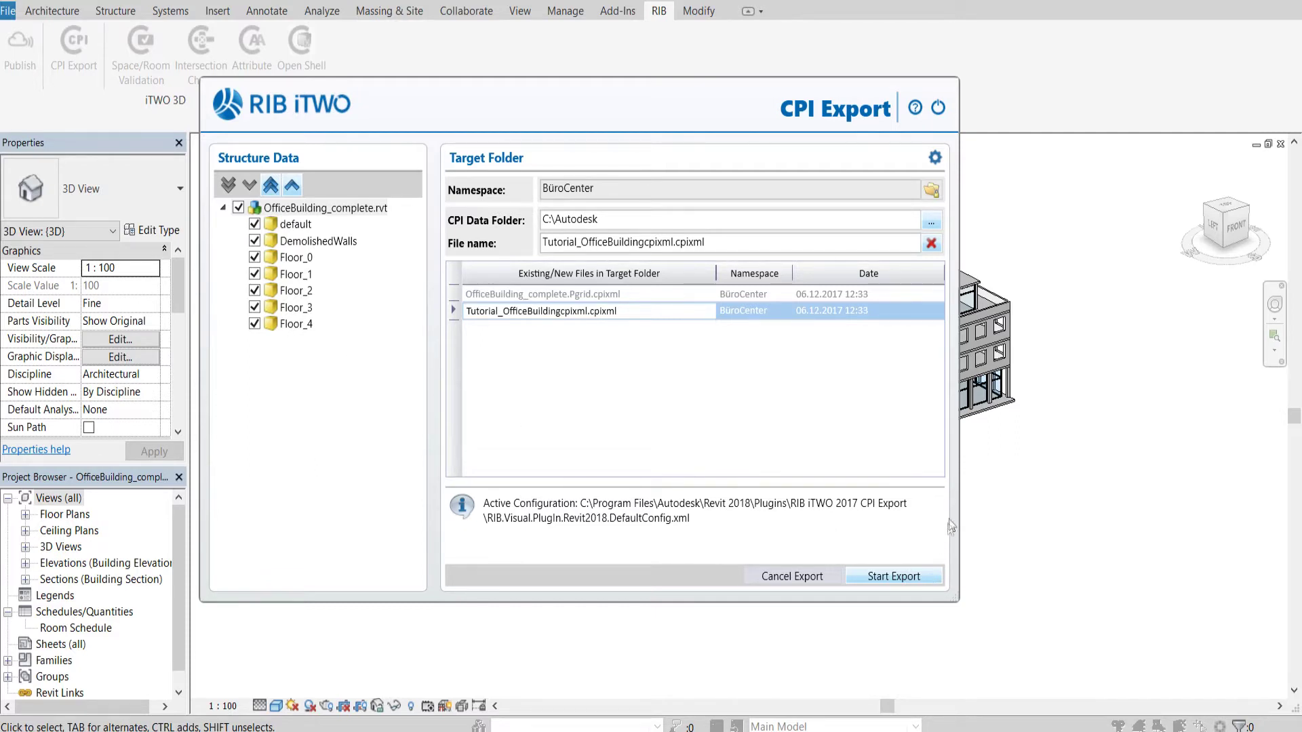
{"action": "left_click", "coordinate": [936, 109]}
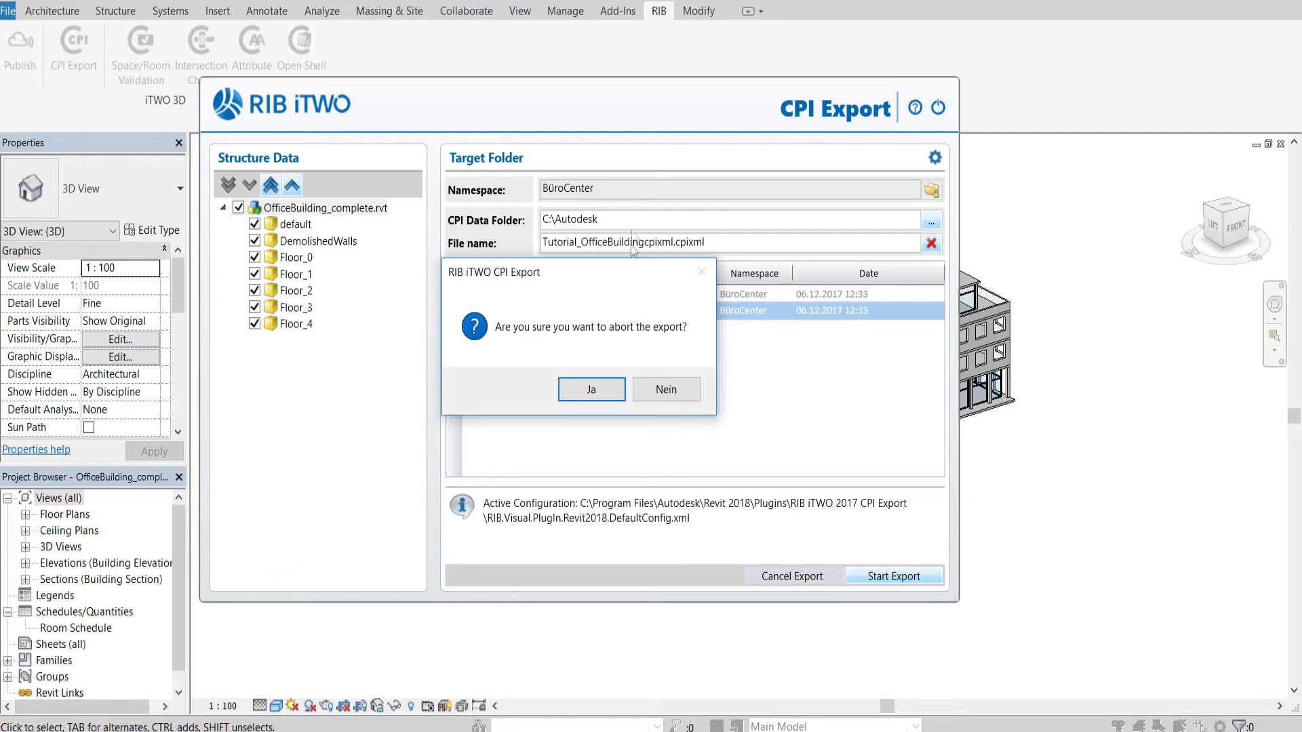
{"action": "left_click", "coordinate": [590, 391]}
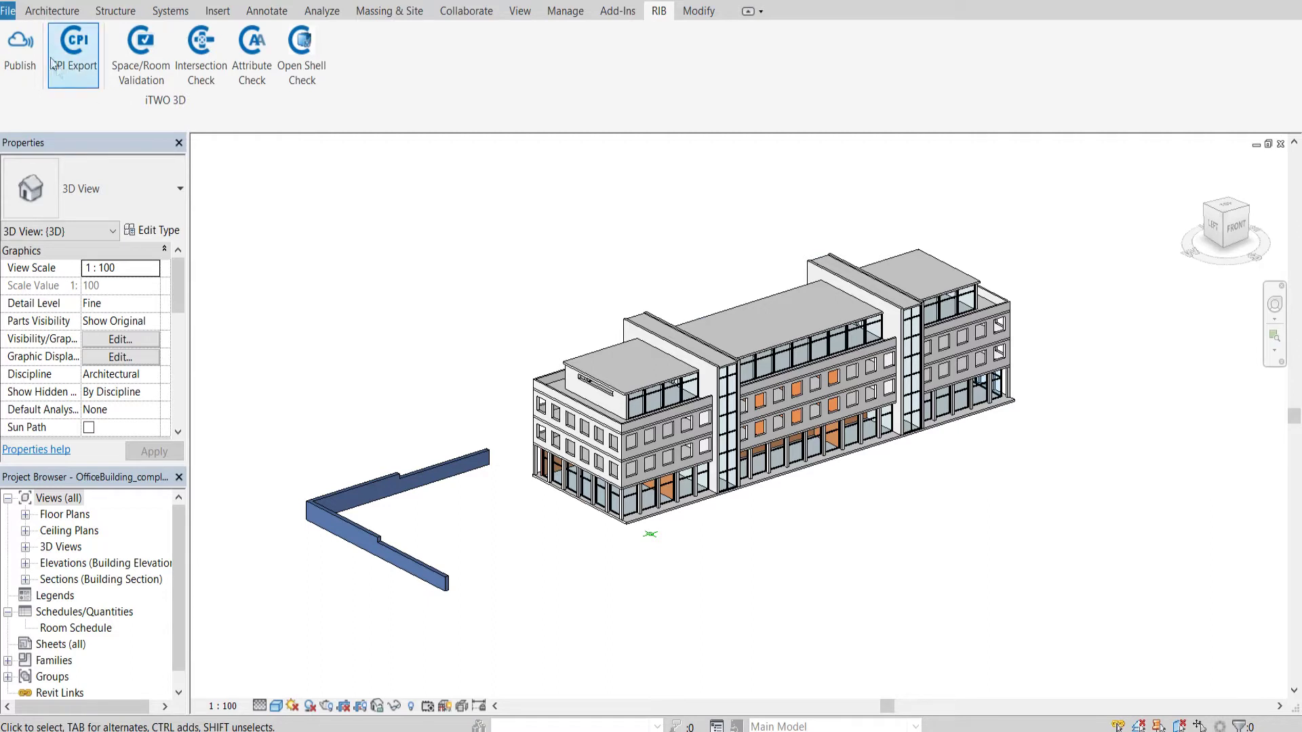
{"action": "left_click", "coordinate": [9, 12]}
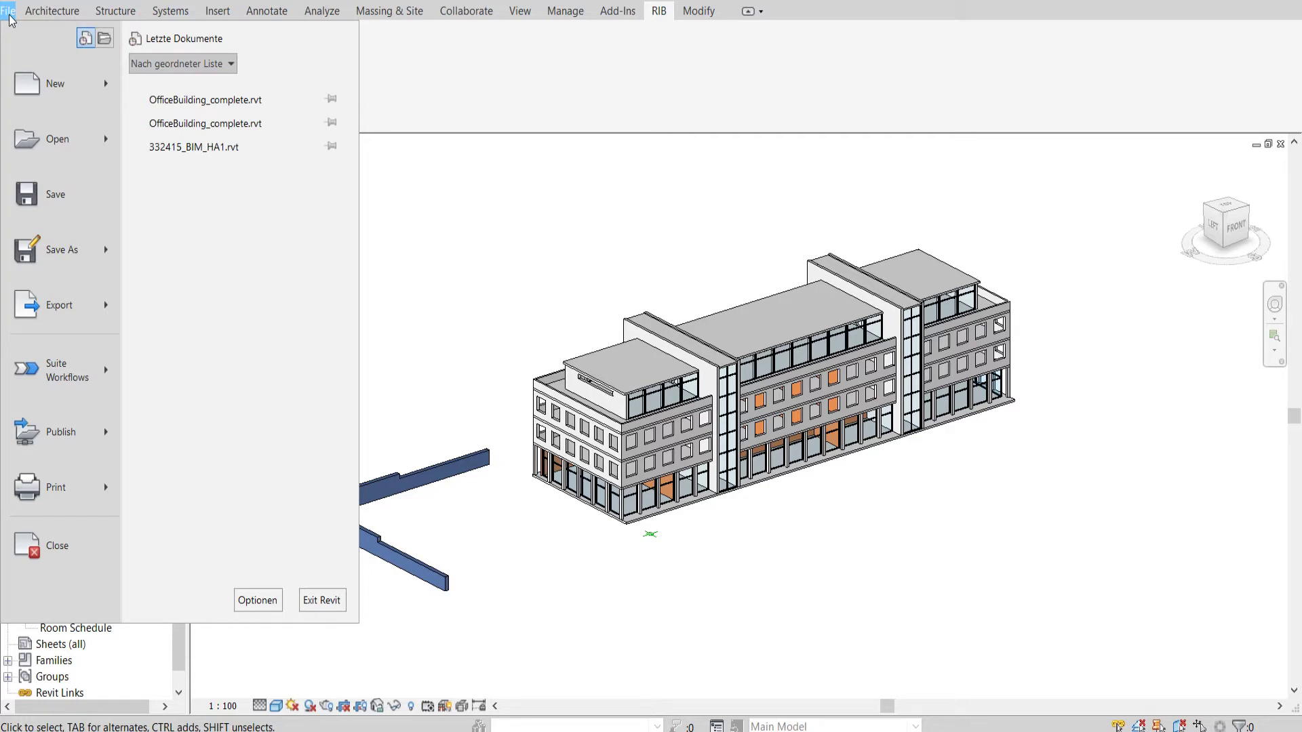
Step: Start an IFC export and set its version to IFC4 Design Transfer View
{"action": "mouse_move", "coordinate": [37, 320]}
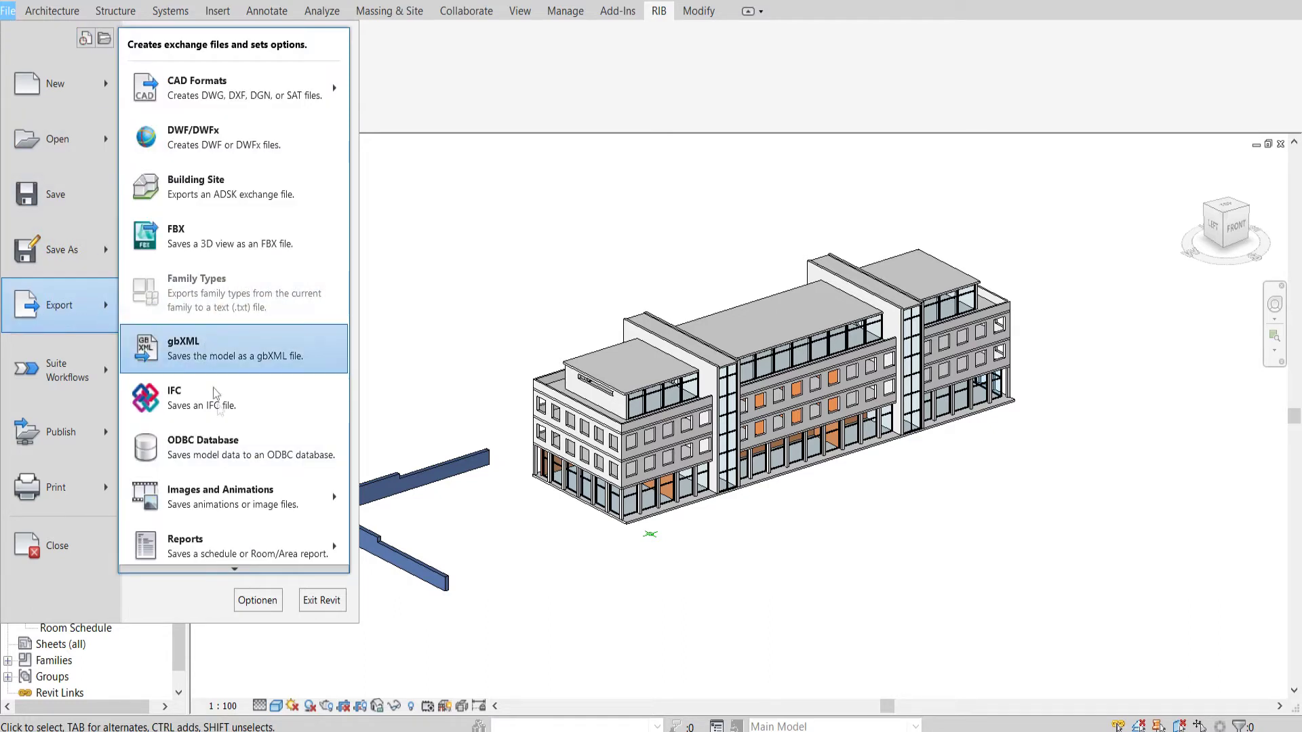
{"action": "left_click", "coordinate": [258, 403]}
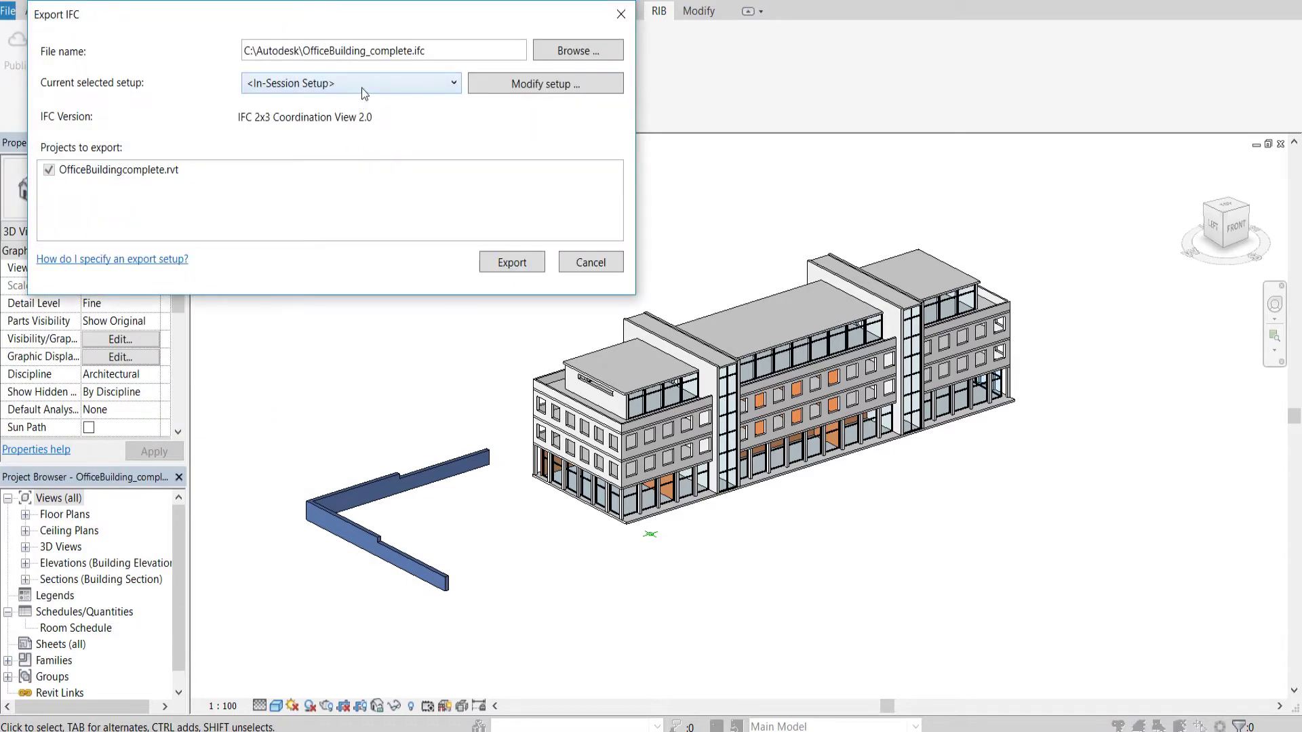
{"action": "left_click", "coordinate": [500, 86]}
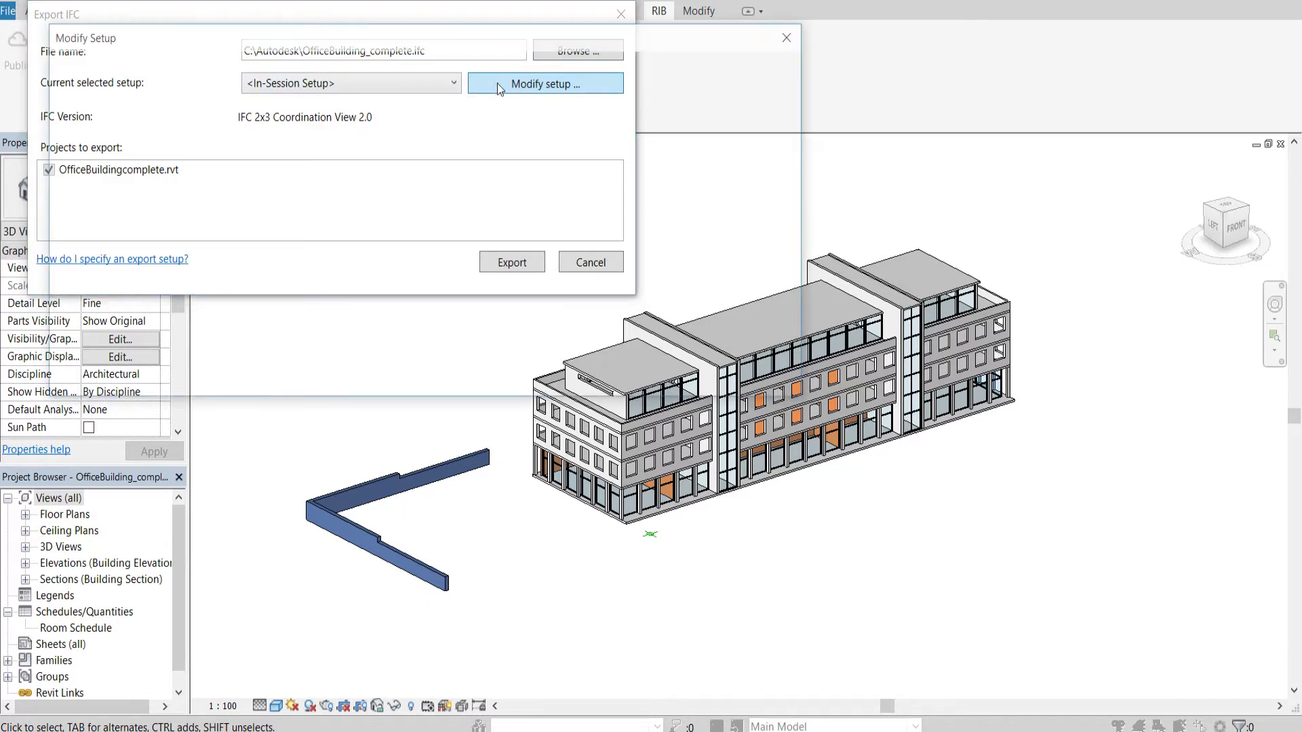
{"action": "left_click", "coordinate": [641, 111]}
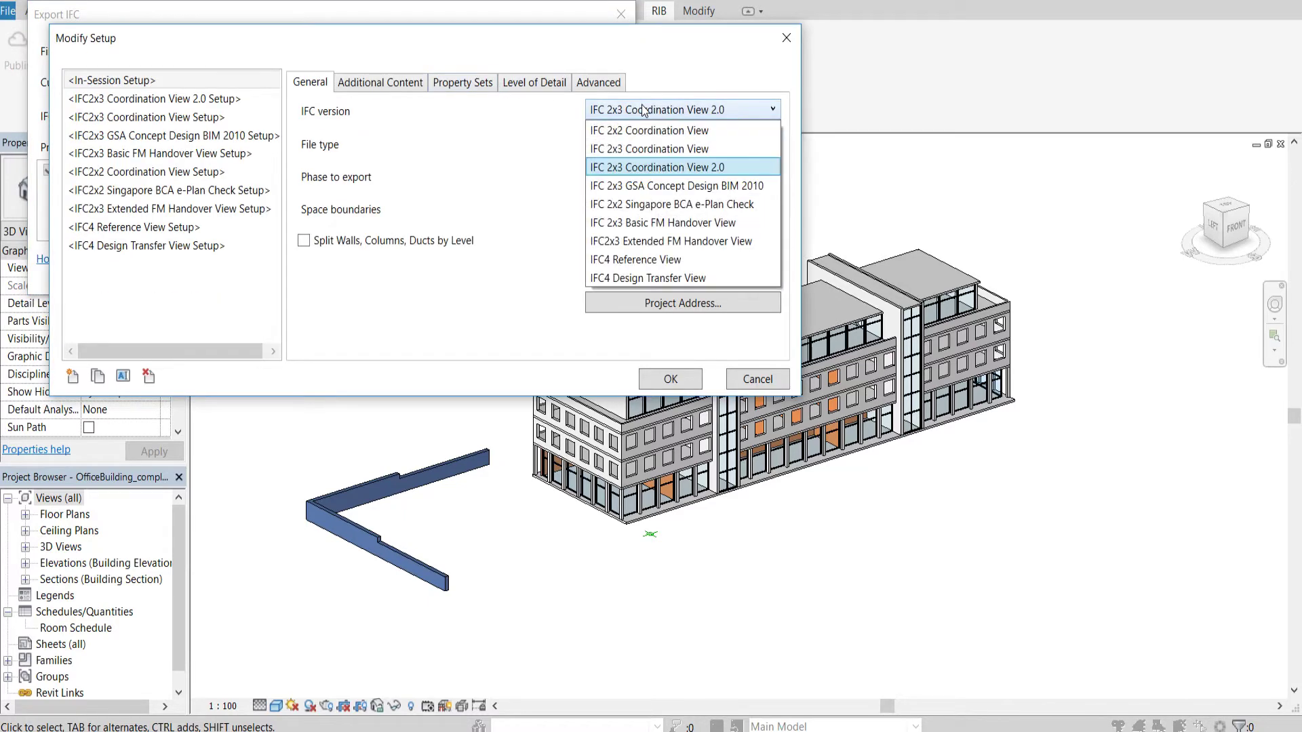
{"action": "left_click", "coordinate": [664, 276]}
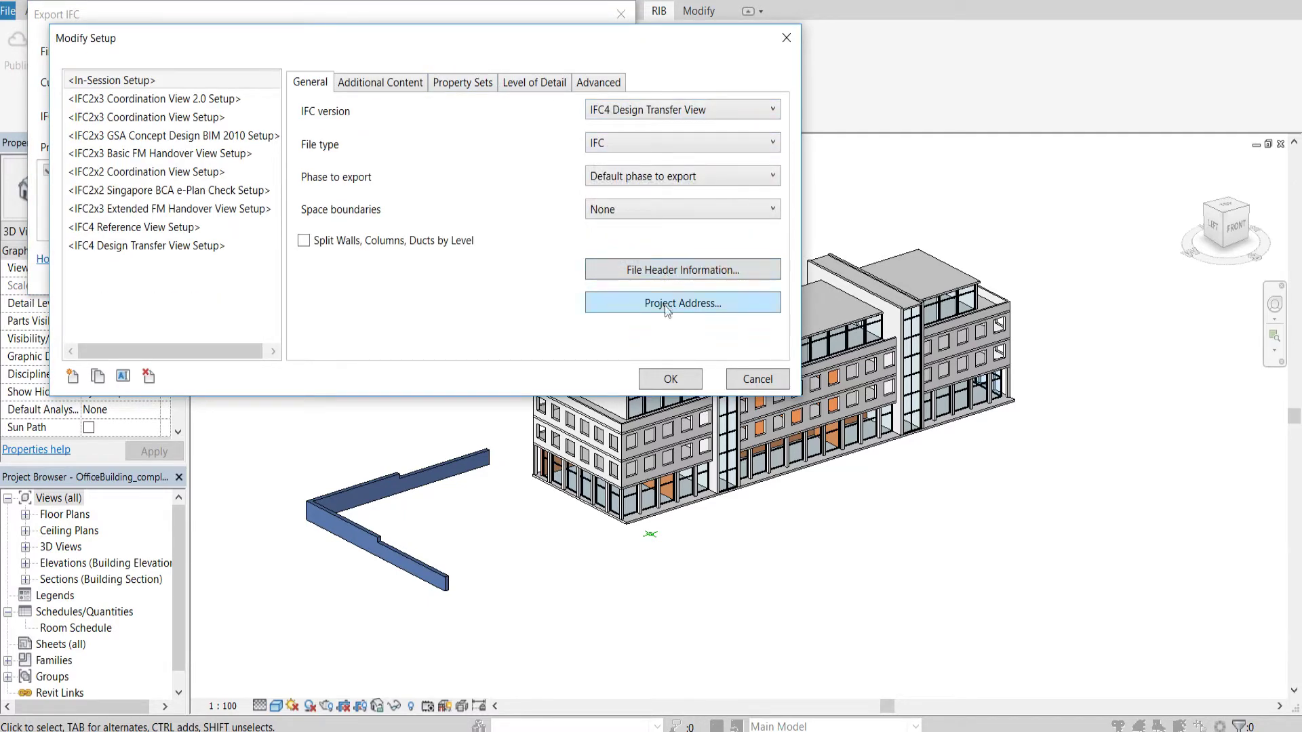
{"action": "left_click", "coordinate": [662, 374]}
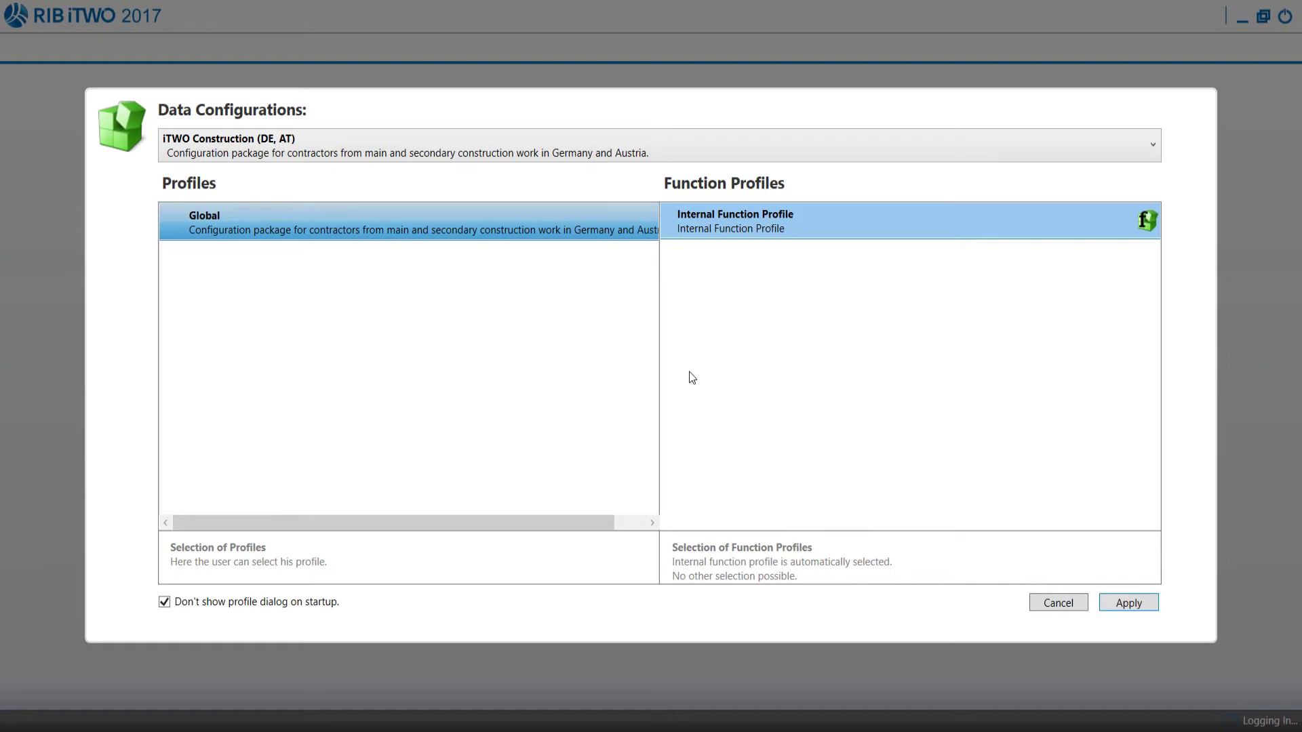
Step: Choose the iTWO Planen (DE, AT) data configuration and apply it
{"action": "left_click", "coordinate": [616, 151]}
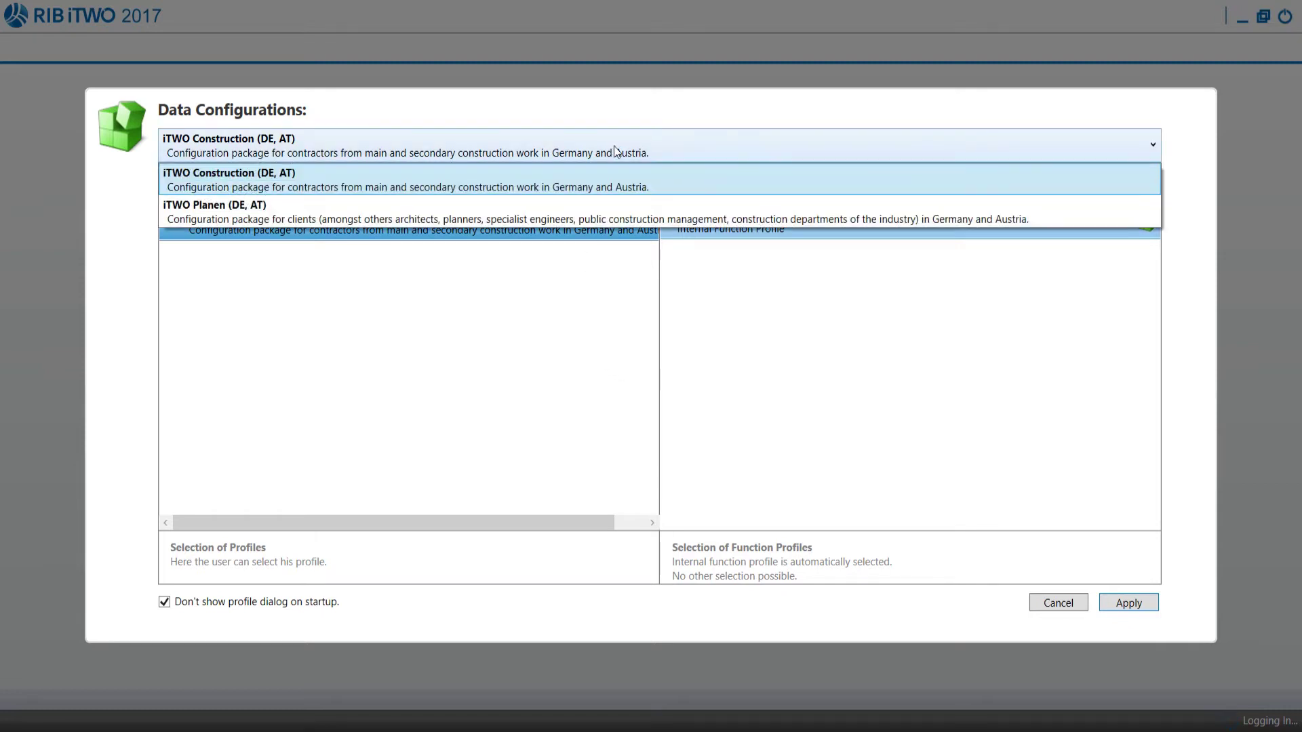
{"action": "left_click", "coordinate": [606, 215]}
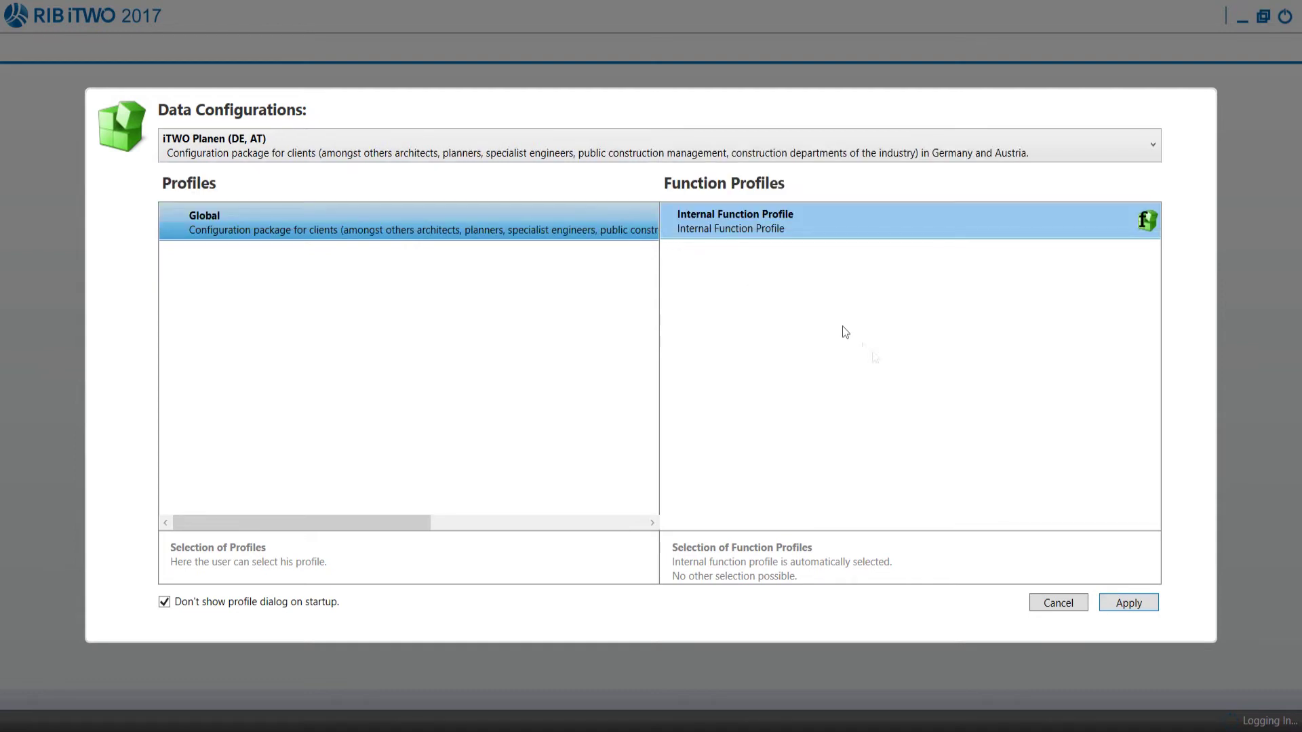
{"action": "left_click", "coordinate": [1129, 601]}
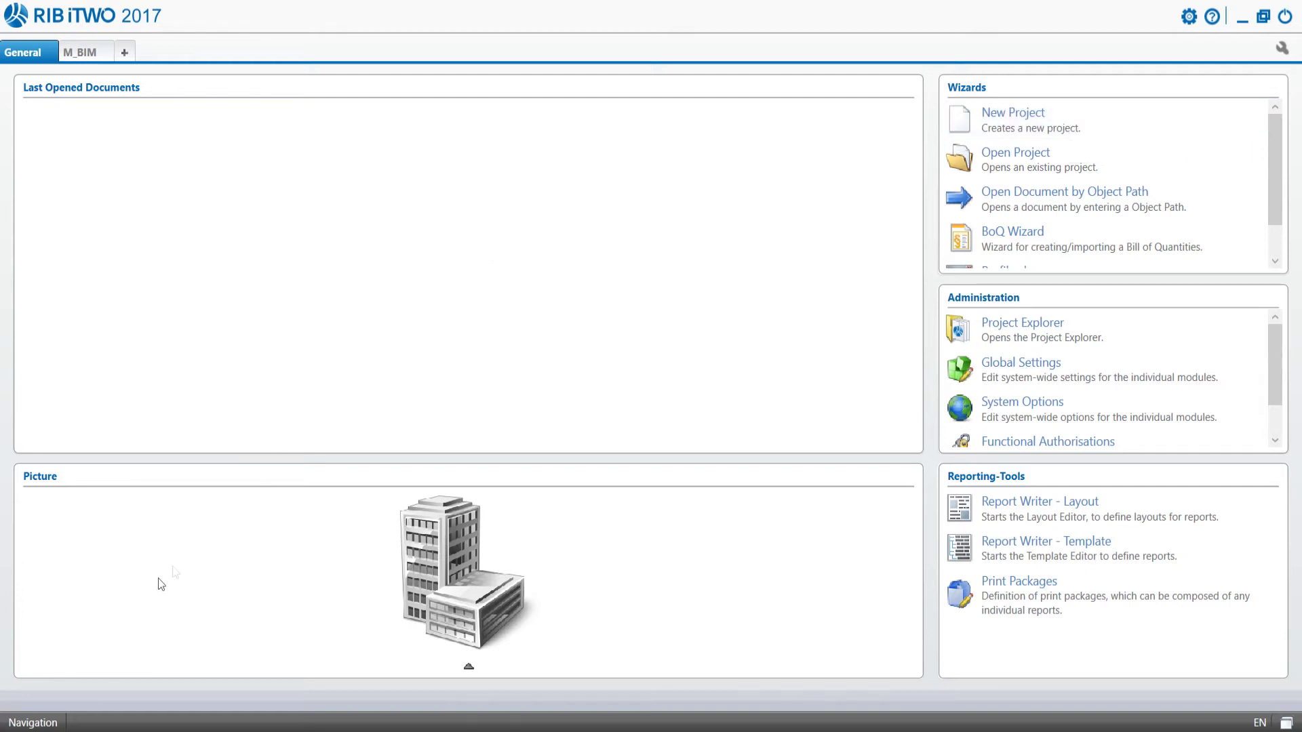
Step: Show the navigation tree and select the Projects folder
{"action": "left_click", "coordinate": [43, 726]}
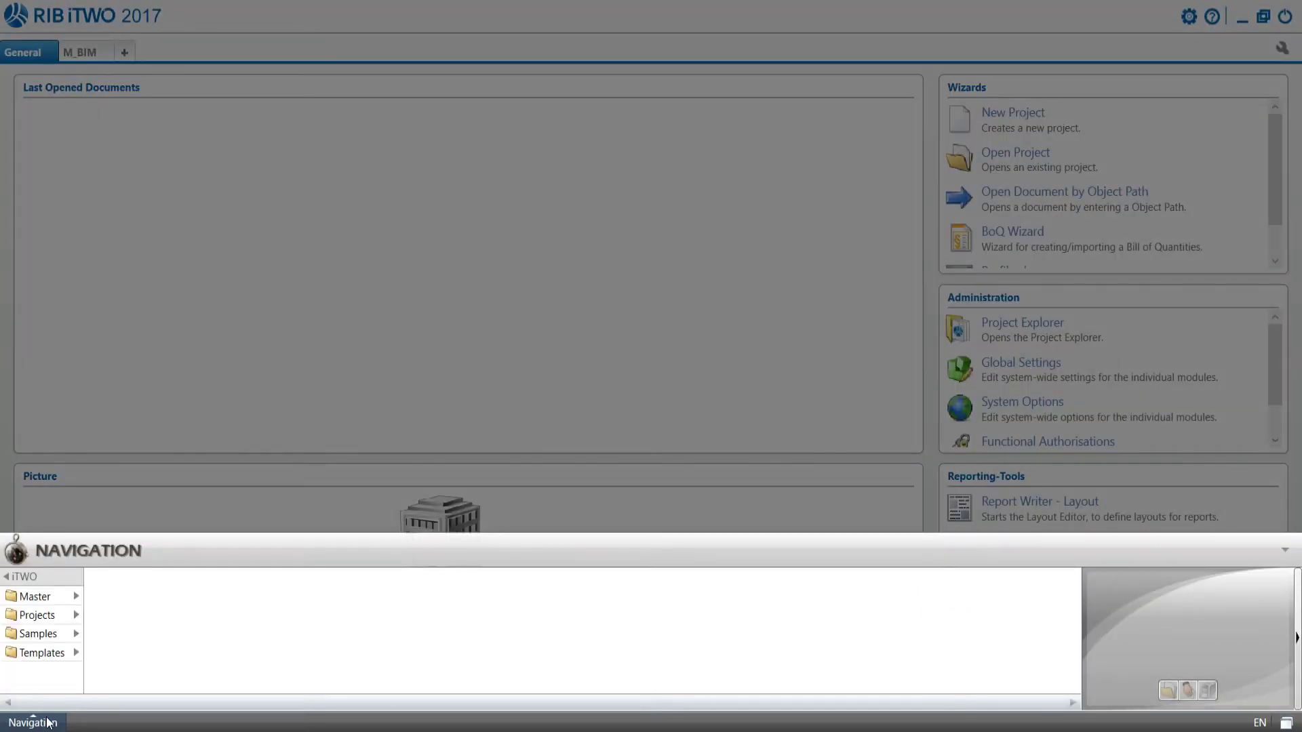
{"action": "left_click", "coordinate": [41, 615]}
Step: Create a new project under Projects with code 0001 and description Tutorial
{"action": "right_click", "coordinate": [46, 624]}
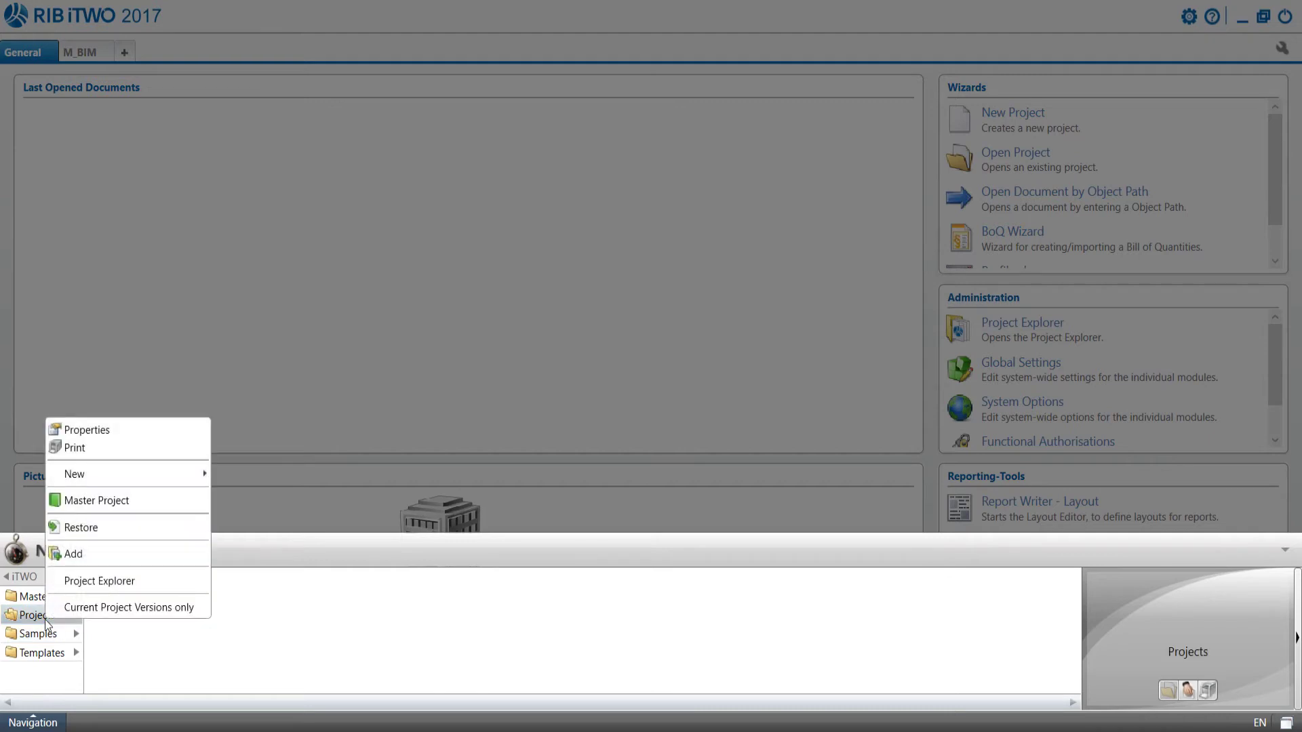
{"action": "mouse_move", "coordinate": [108, 473]}
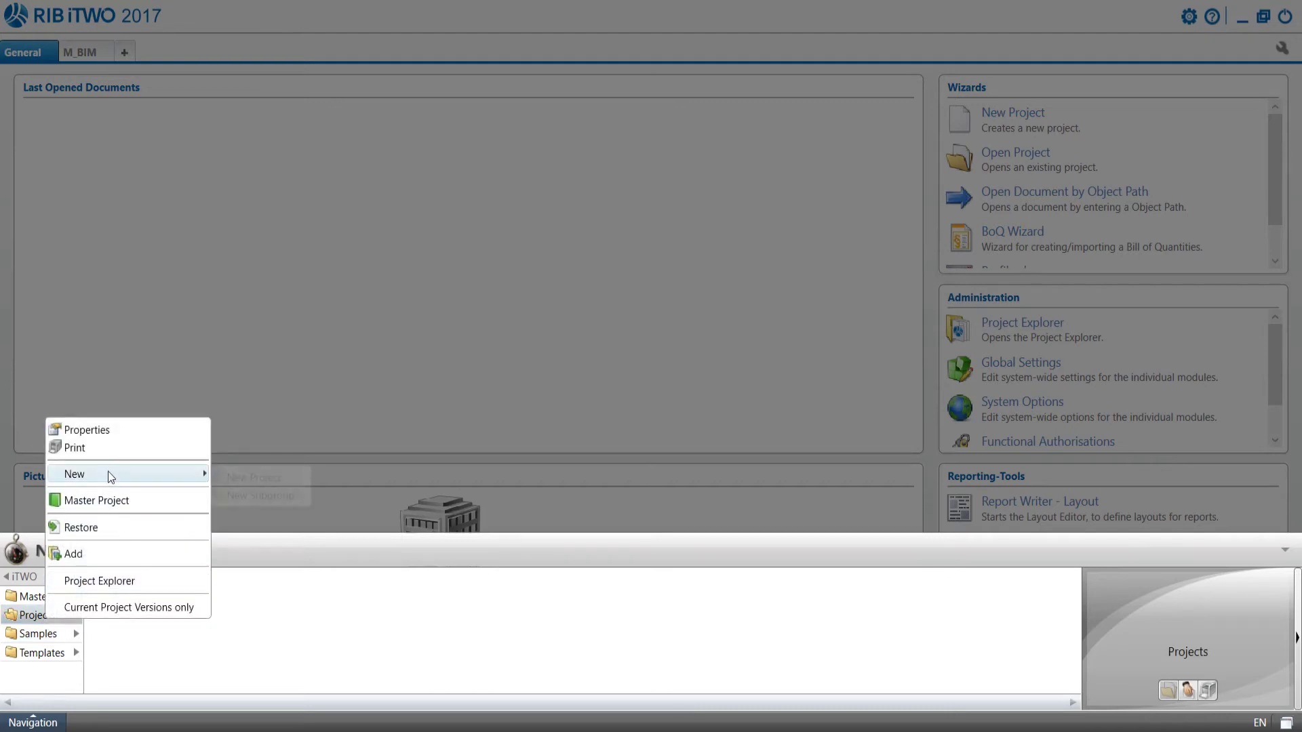
{"action": "left_click", "coordinate": [252, 478]}
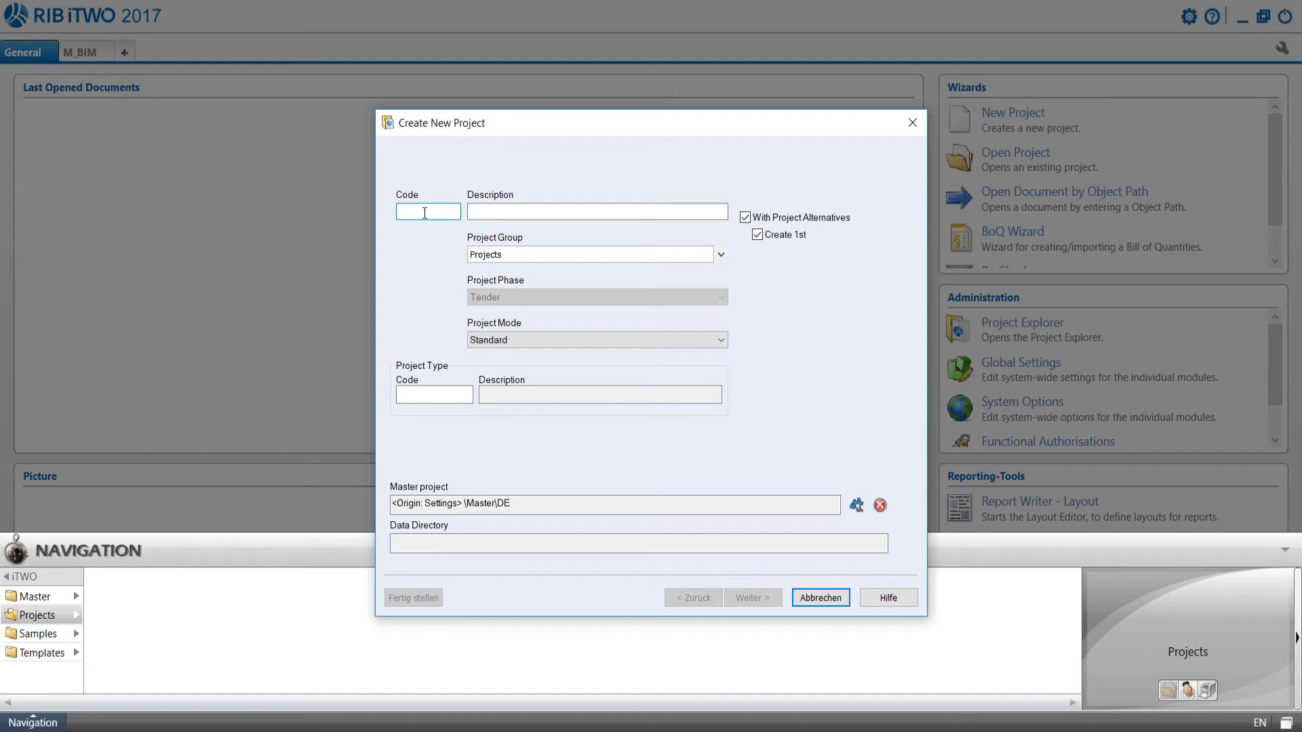
{"action": "type", "text": "0001"}
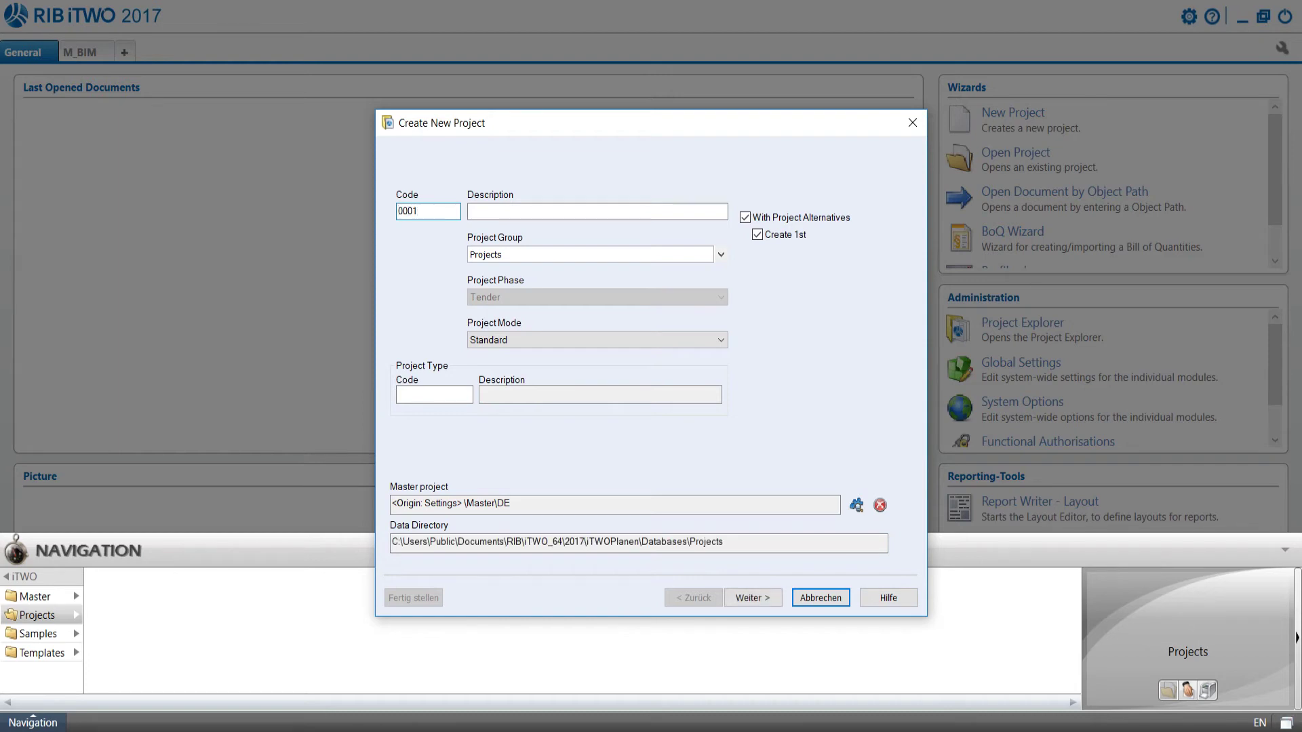
{"action": "left_click", "coordinate": [469, 211]}
{"action": "type", "text": "Tutorial"}
{"action": "left_click", "coordinate": [749, 599]}
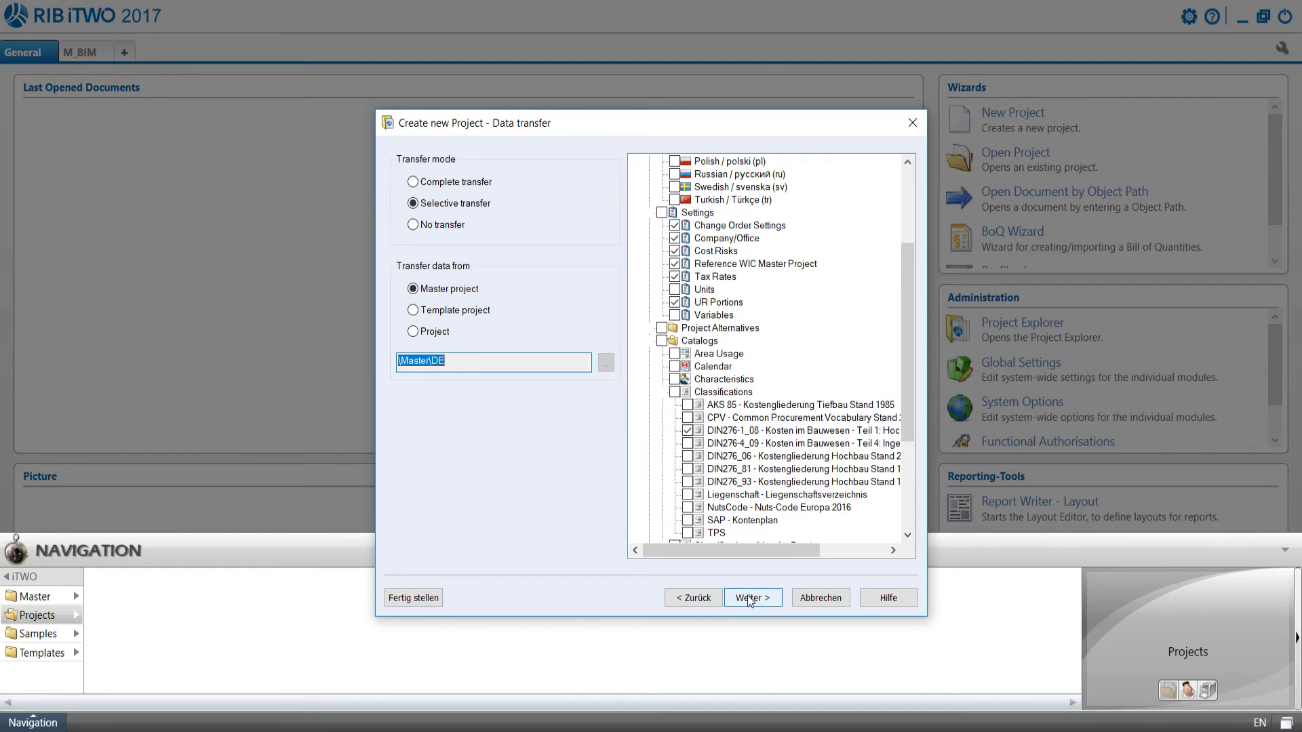
Step: Accept the data transfer and settings pages to complete project 0001 Tutorial
{"action": "left_click", "coordinate": [750, 598]}
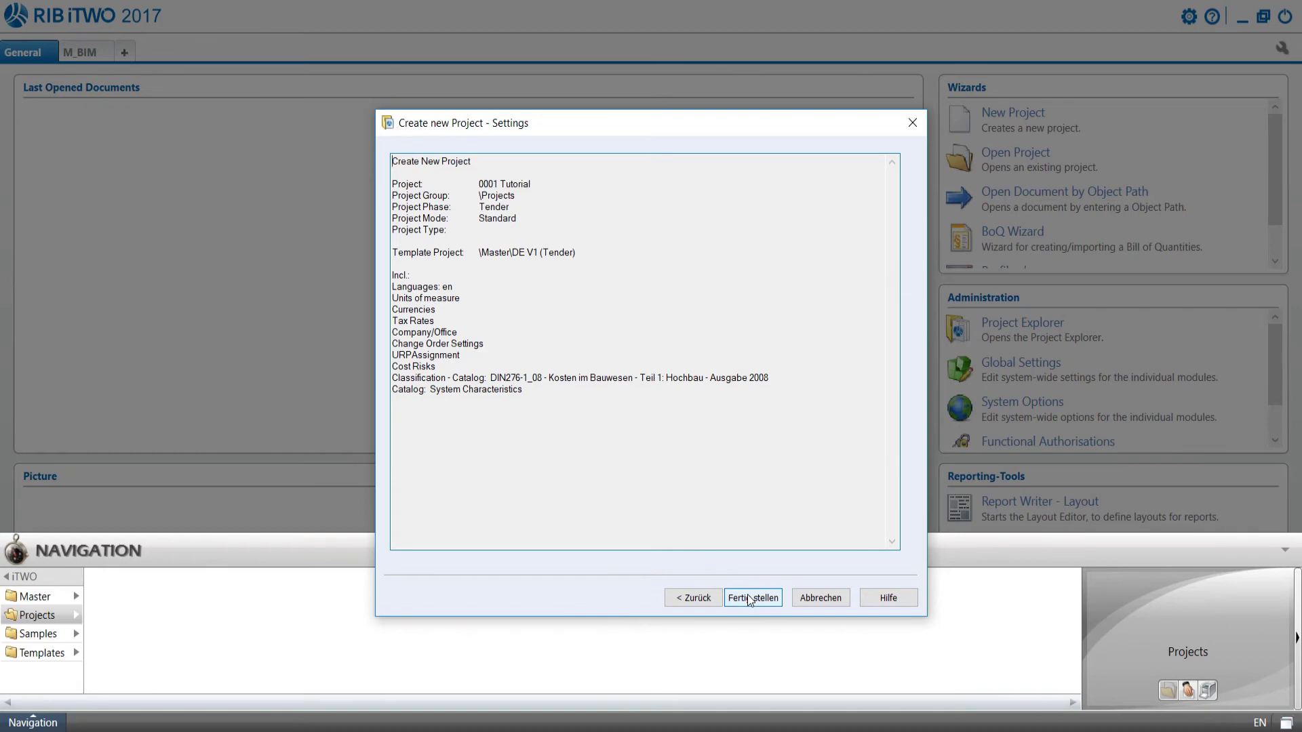
{"action": "left_click", "coordinate": [750, 599]}
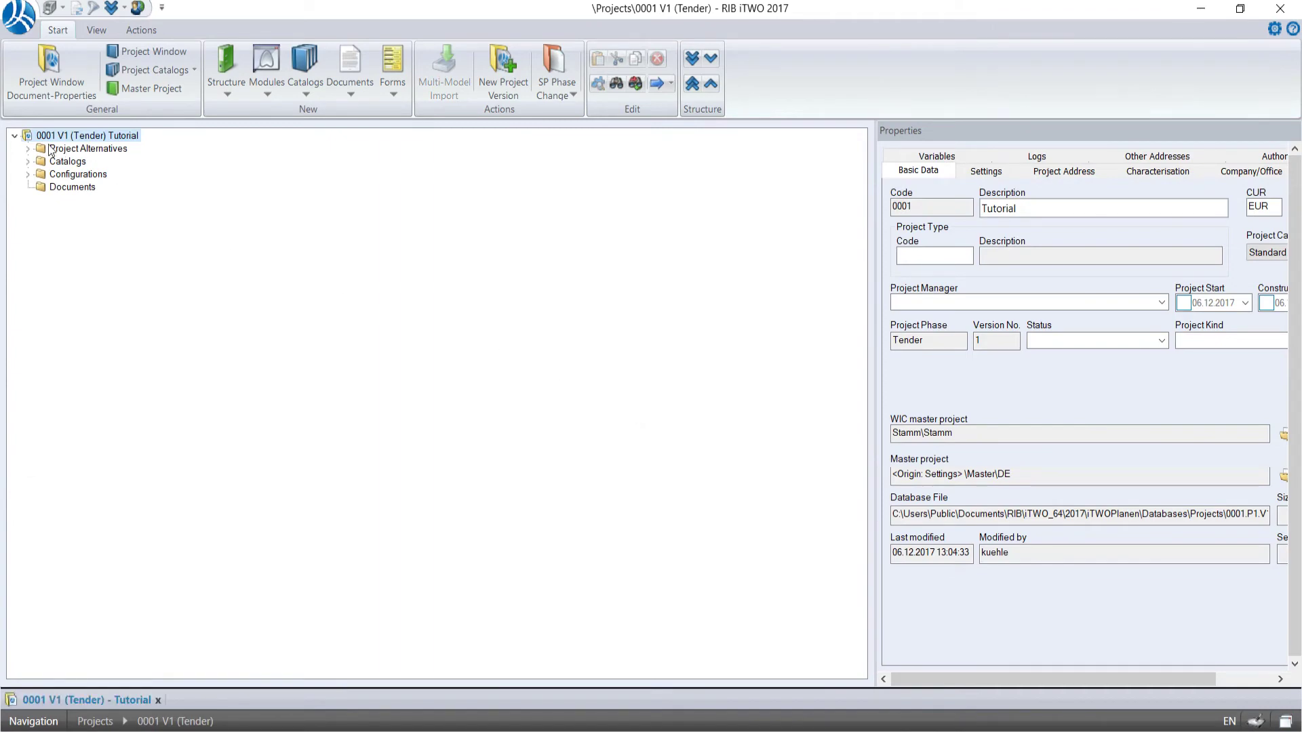
Step: Expand Project Alternatives and add a new alternative, 2 Alternative Proposal 1
{"action": "left_click", "coordinate": [28, 148]}
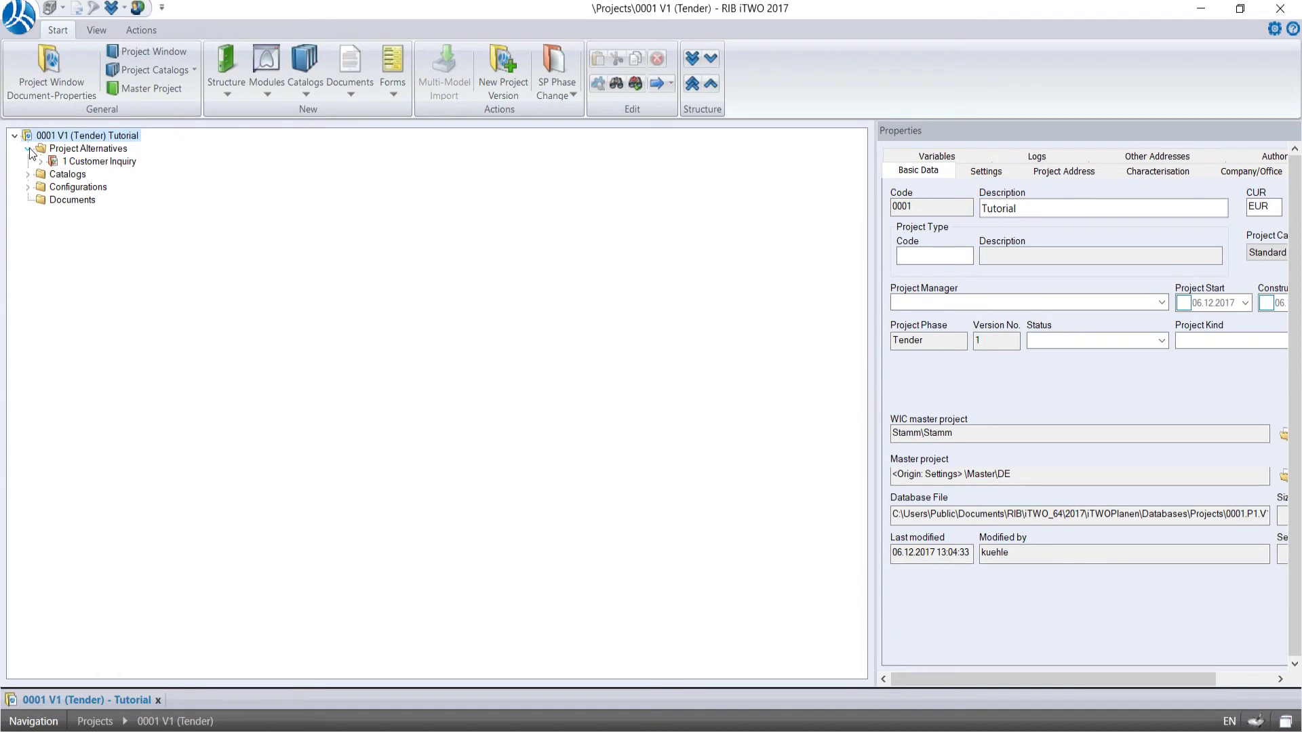
{"action": "right_click", "coordinate": [80, 148]}
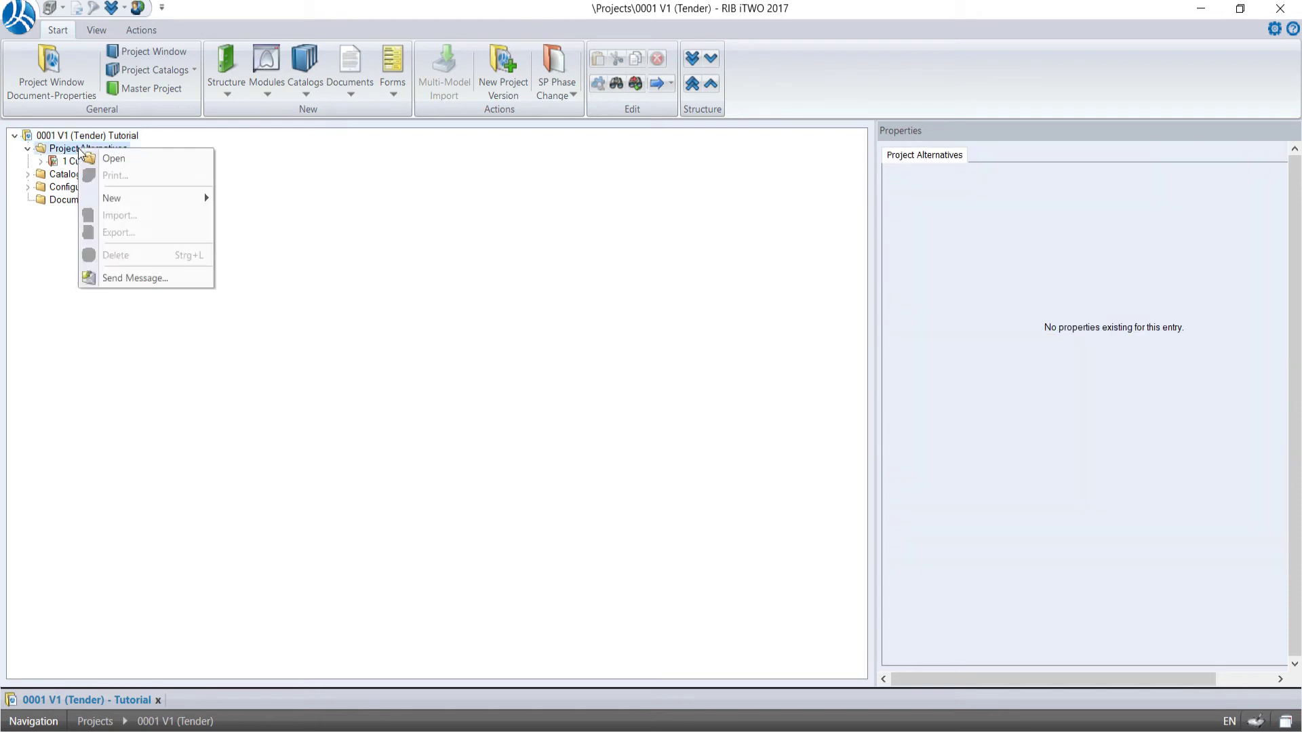
{"action": "mouse_move", "coordinate": [165, 198]}
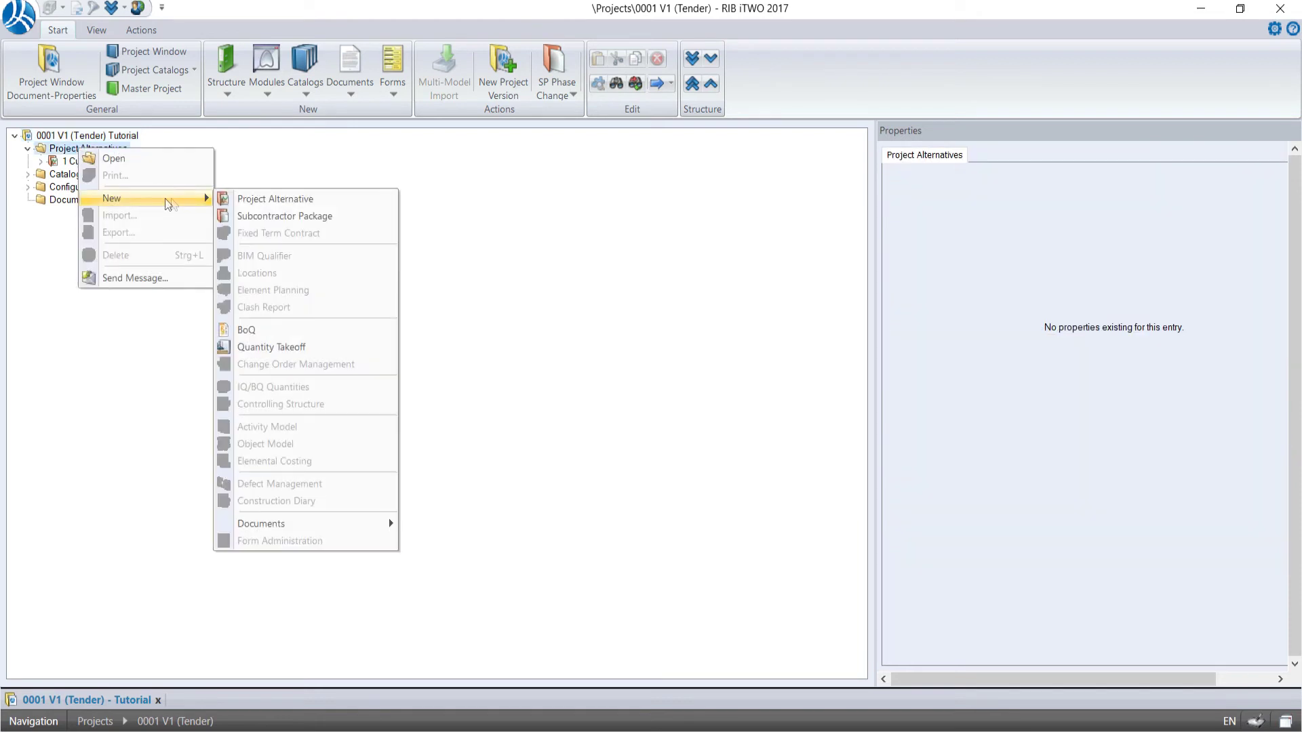
{"action": "left_click", "coordinate": [348, 199]}
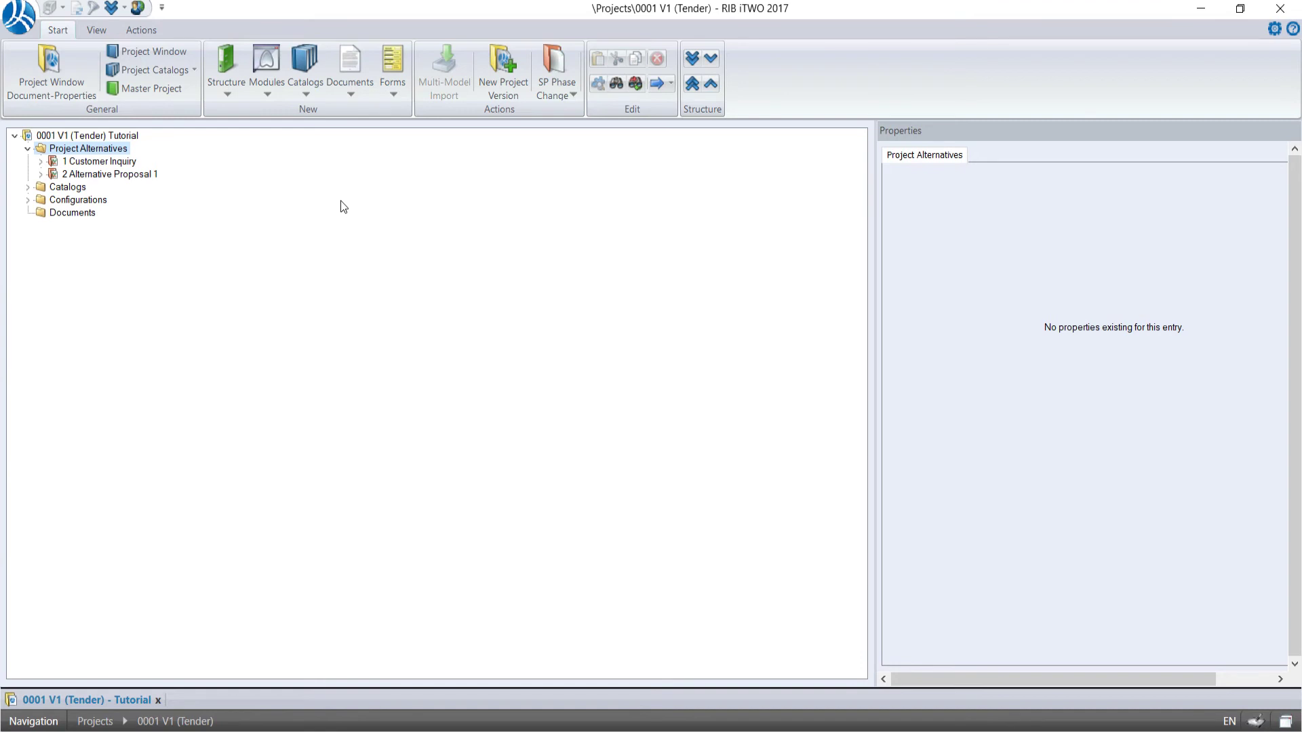
Step: Add a BIM Qualifier under Alternative Proposal 1, decline opening it, and select its Objects entry
{"action": "right_click", "coordinate": [112, 179]}
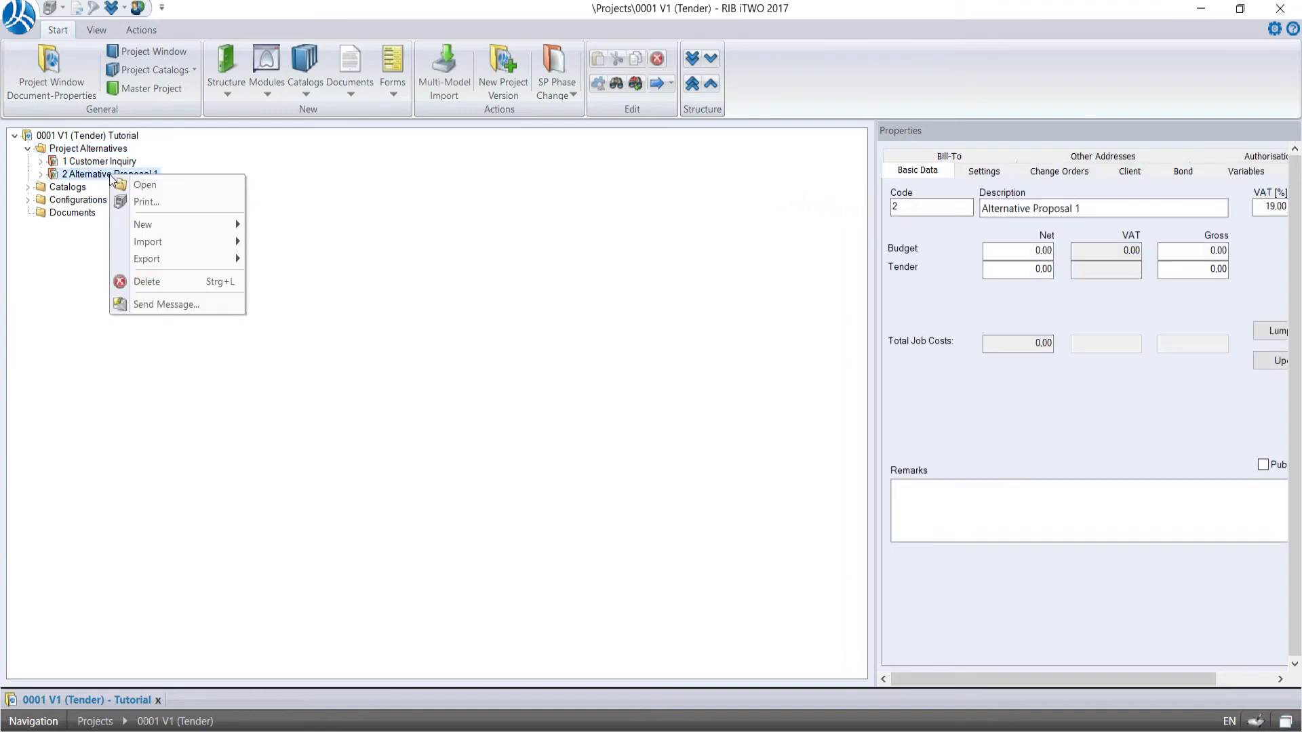
{"action": "mouse_move", "coordinate": [213, 226]}
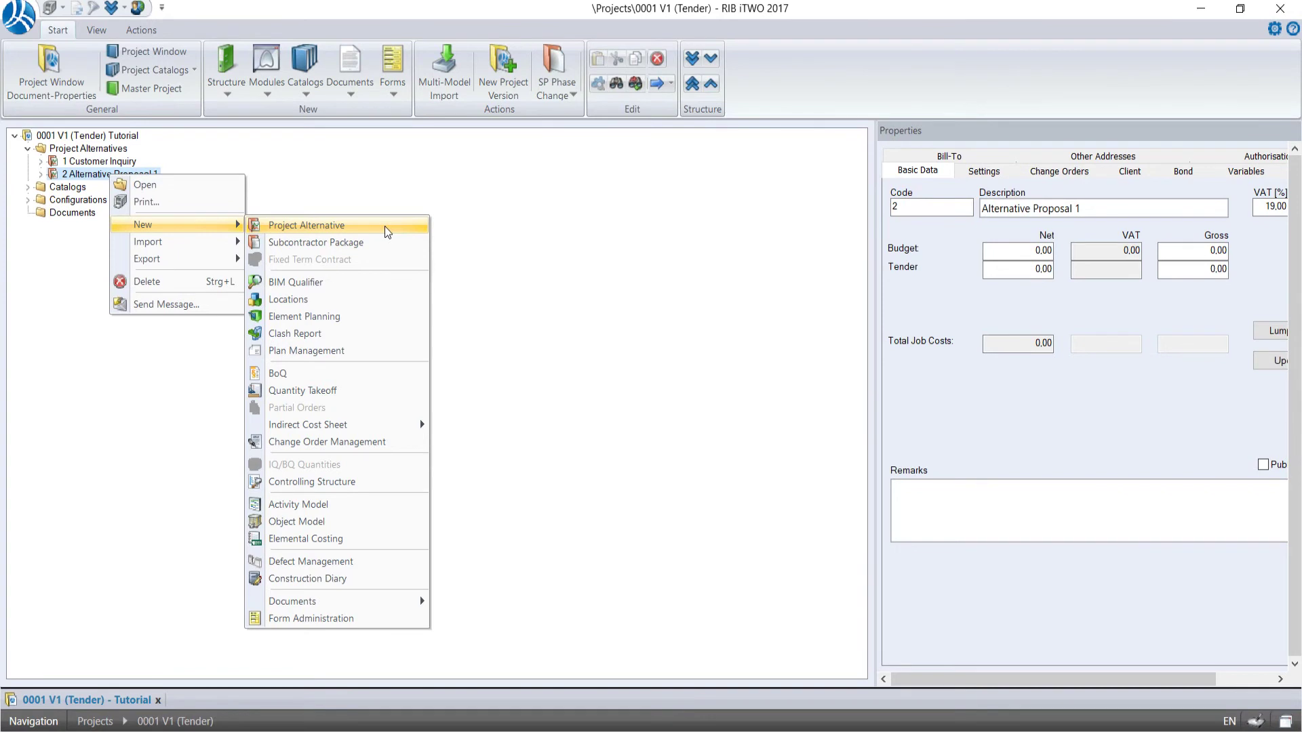
{"action": "left_click", "coordinate": [384, 282]}
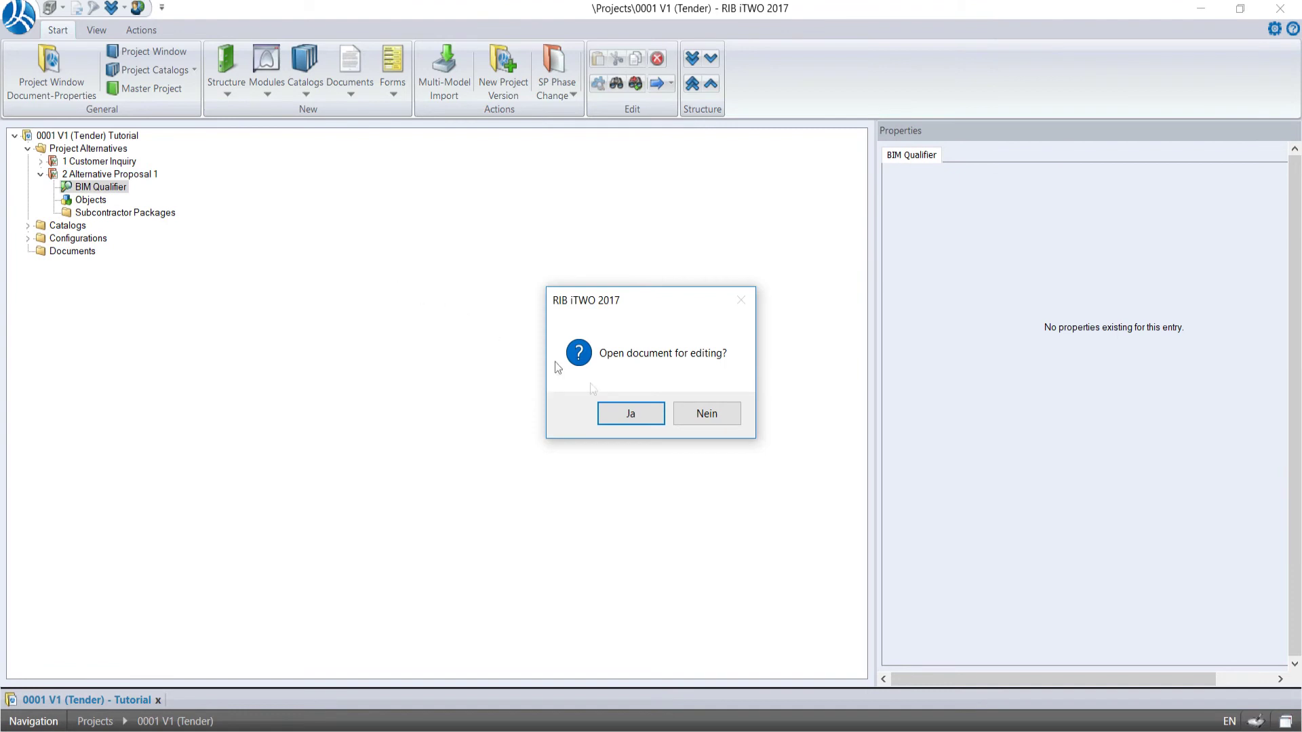
{"action": "left_click", "coordinate": [719, 421]}
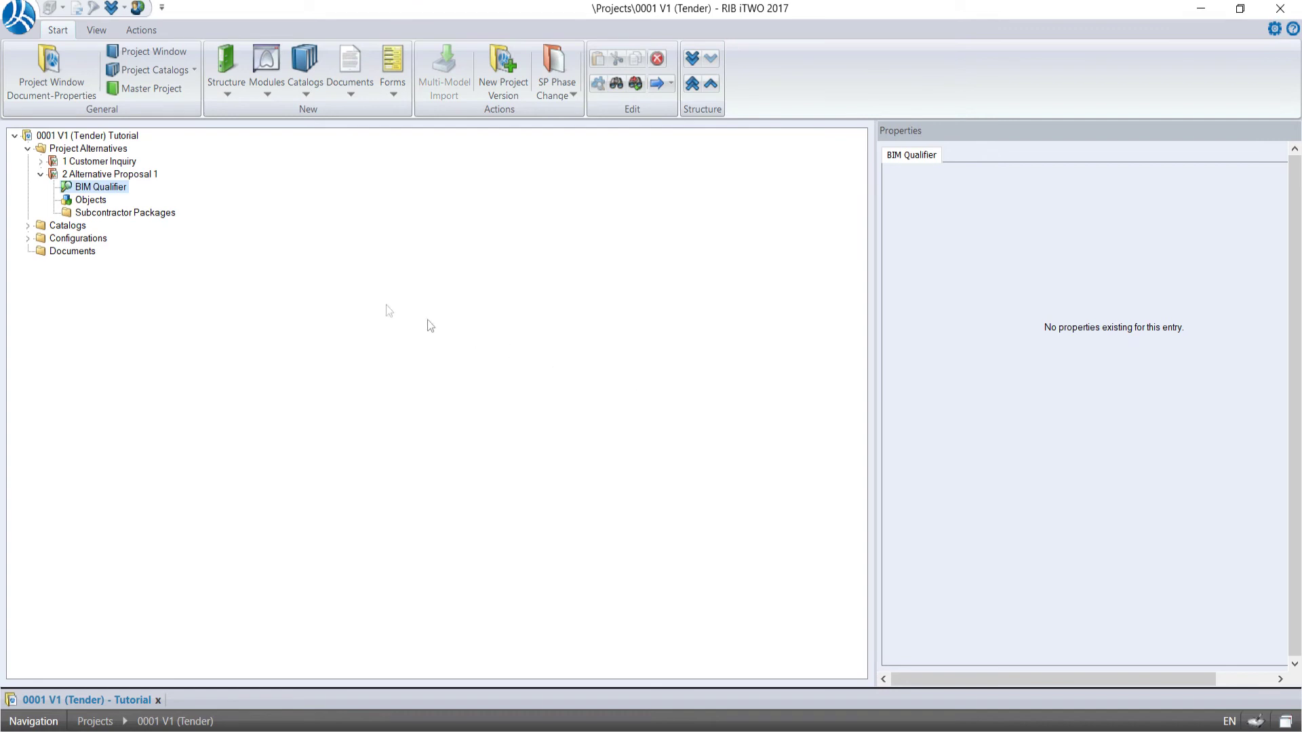
{"action": "left_click", "coordinate": [104, 201]}
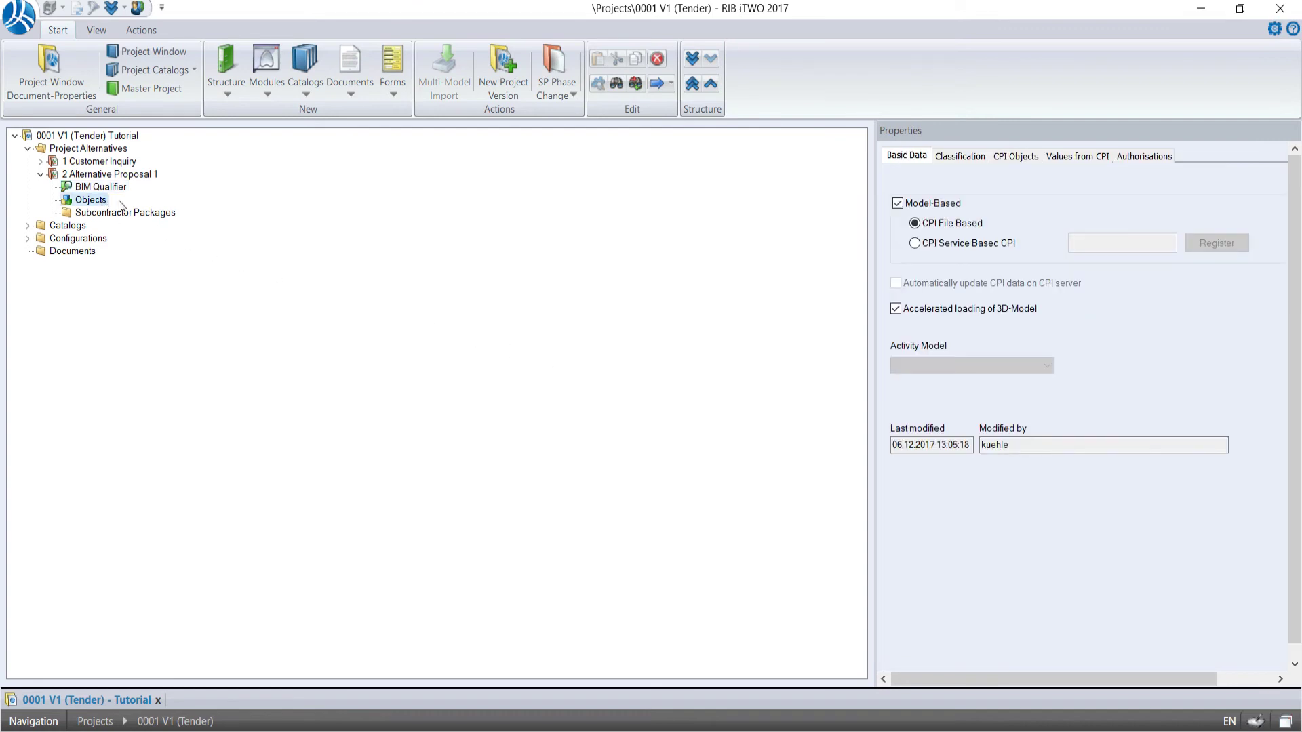
Step: Open the BIM Qualifier and add Tutorial_OfficeBuildingcpixml.cpixml to its CPI inbox
{"action": "double_click", "coordinate": [118, 191]}
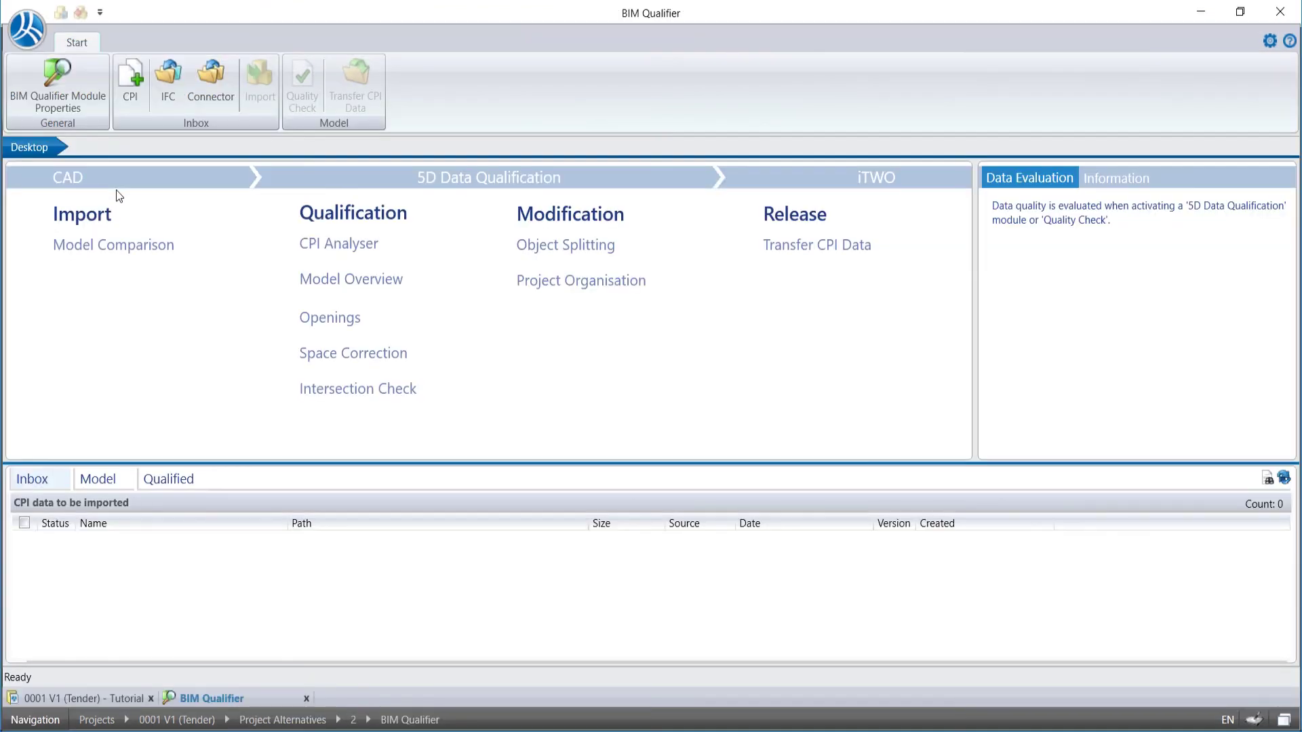
{"action": "left_click", "coordinate": [130, 115]}
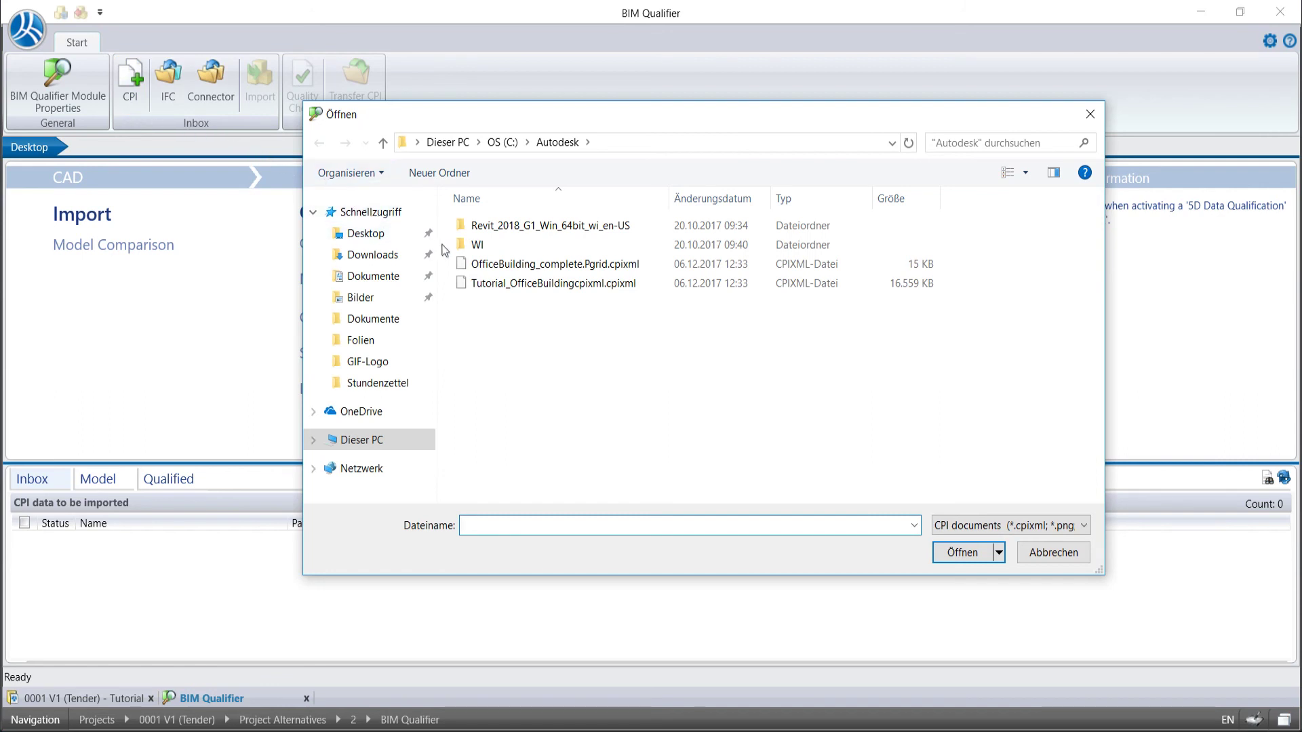
{"action": "double_click", "coordinate": [560, 284]}
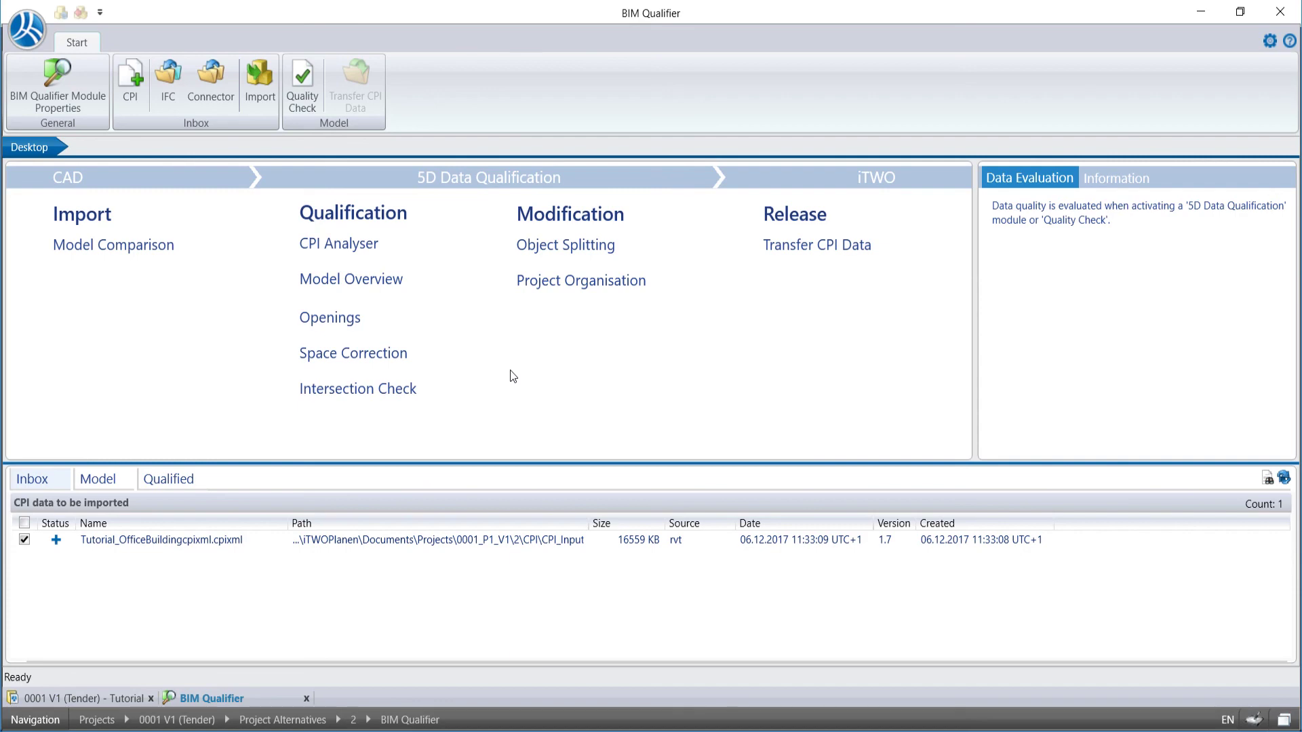
Step: Import the inbox CPI data via Model Overview on the BIM Qualifier desktop
{"action": "left_click", "coordinate": [384, 277]}
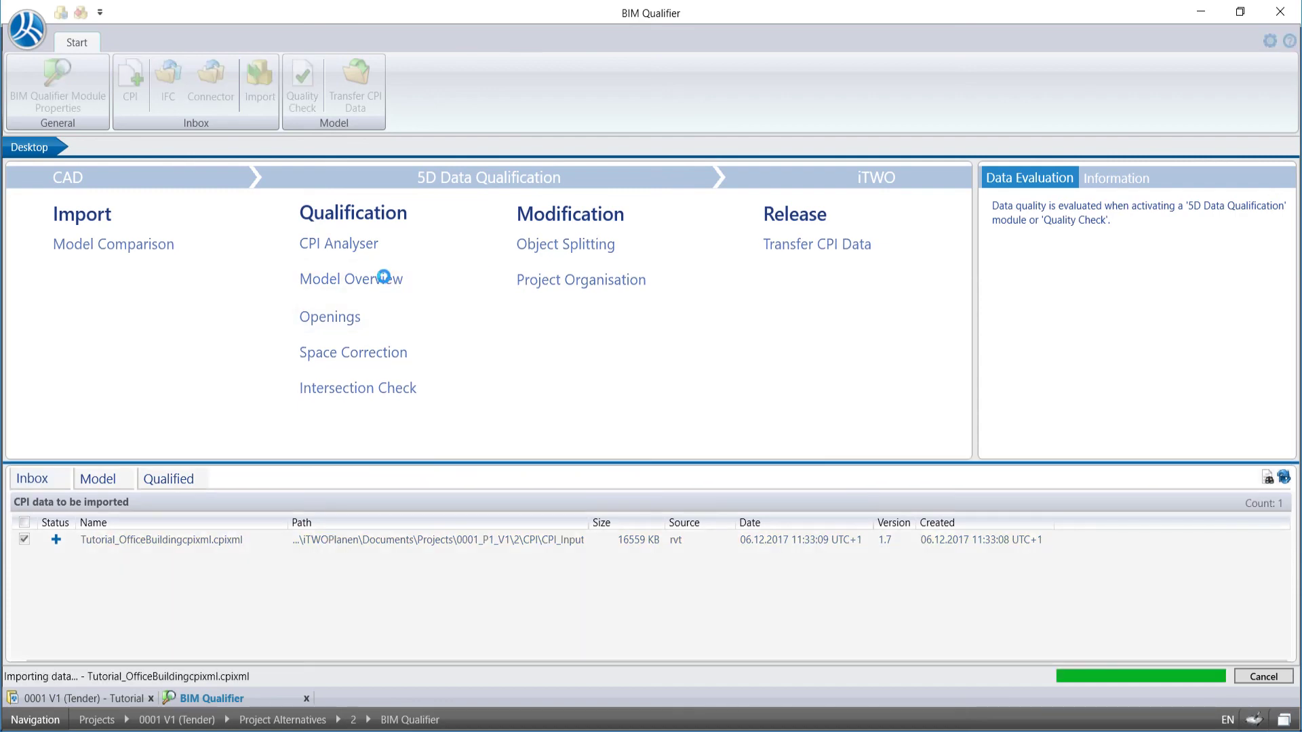